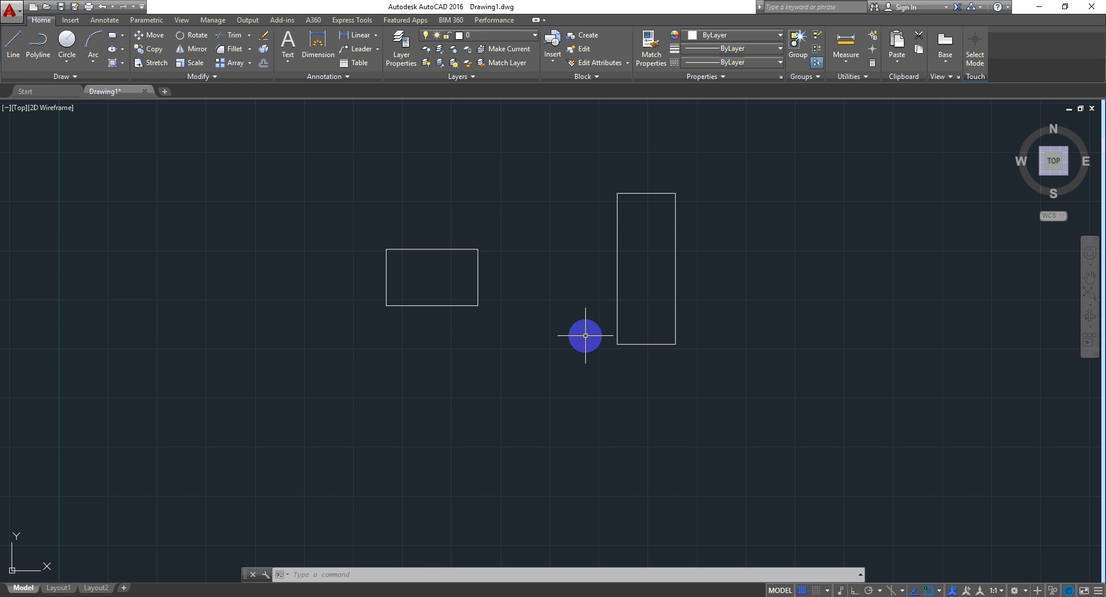
# - Draw a third rectangle below the first one with REC and select it
pyautogui.write('rec')
pyautogui.press('Return')
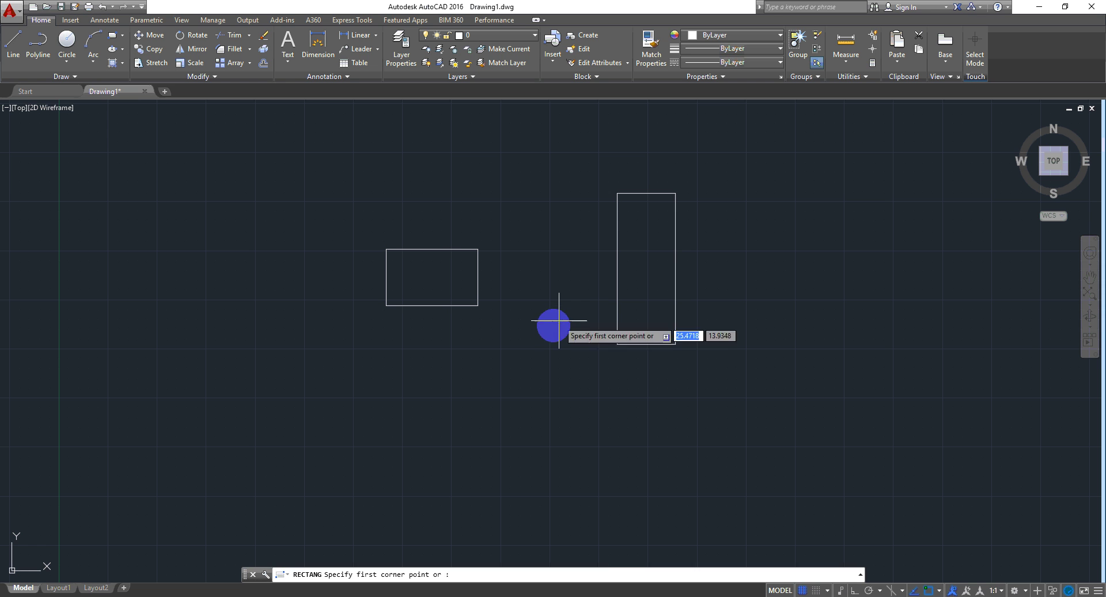
pyautogui.click(394, 405)
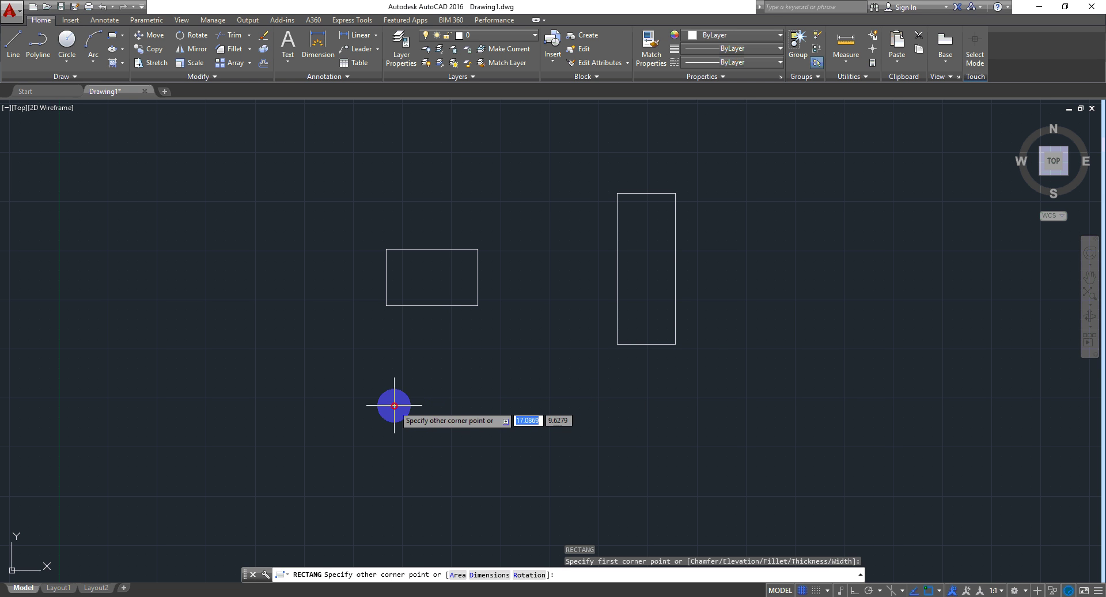
pyautogui.click(511, 453)
pyautogui.click(546, 433)
pyautogui.click(474, 465)
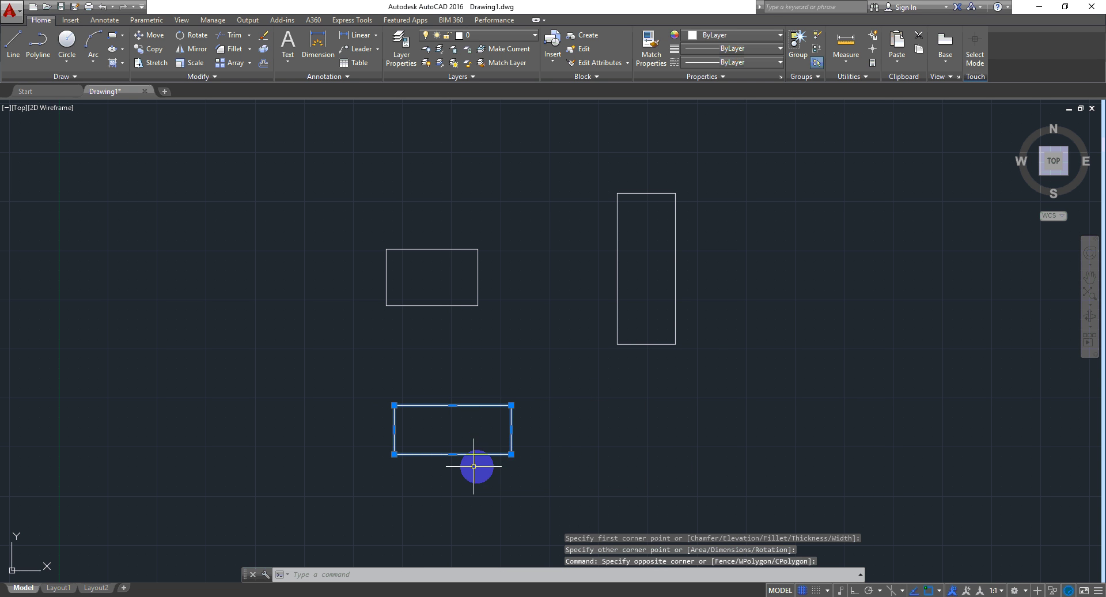
# - Start a block definition, name it MyBlock, and pick the rectangle's lower-left corner as base point
pyautogui.write('b')
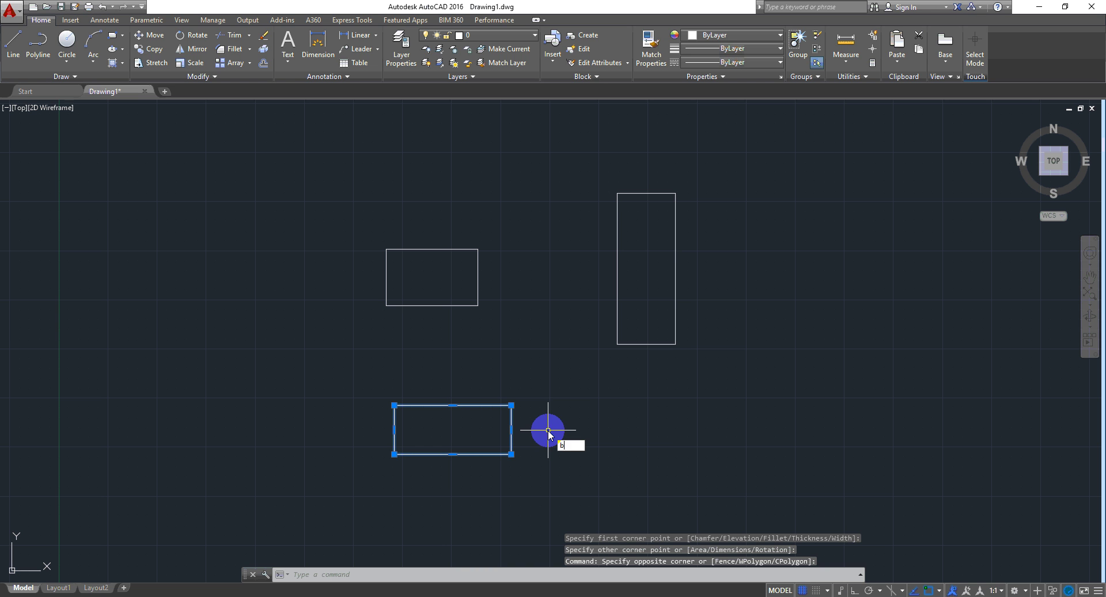
pyautogui.press('Return')
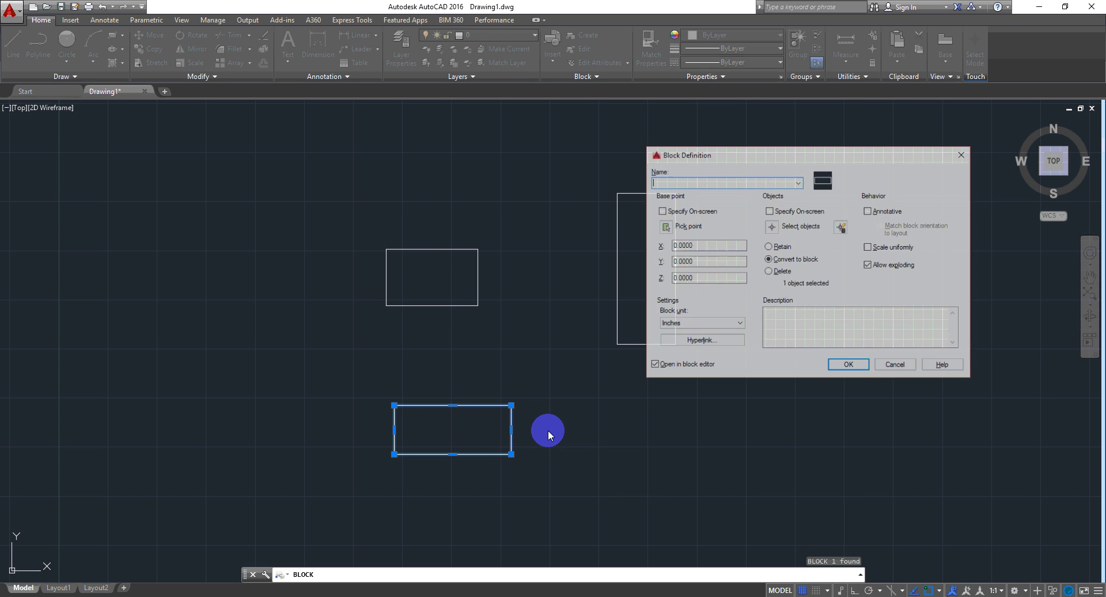
pyautogui.moveTo(776, 153); pyautogui.dragTo(695, 174)
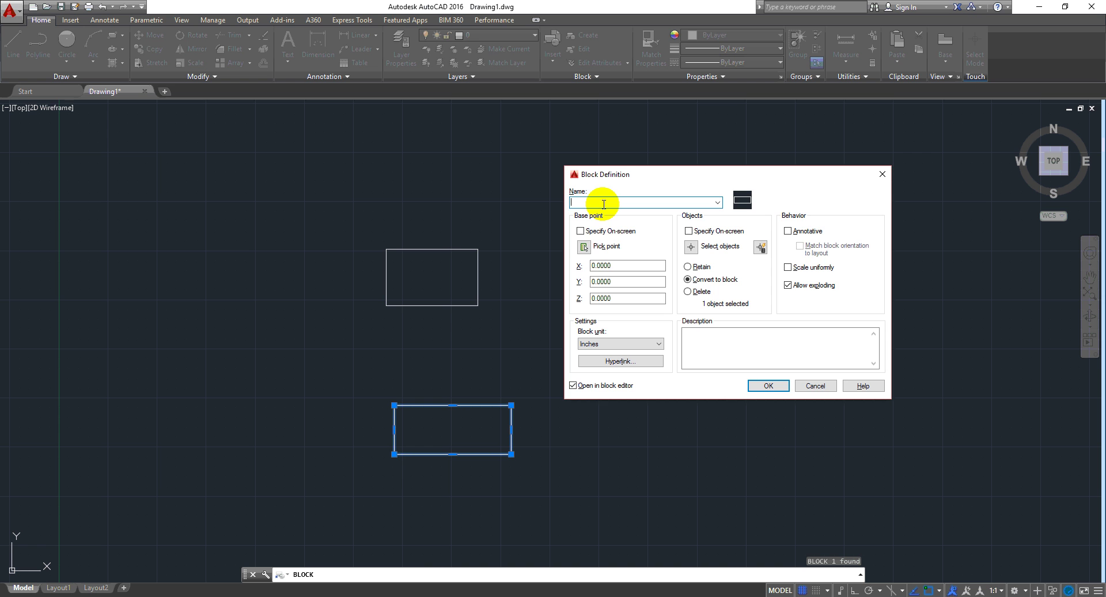
pyautogui.write('MyBlock')
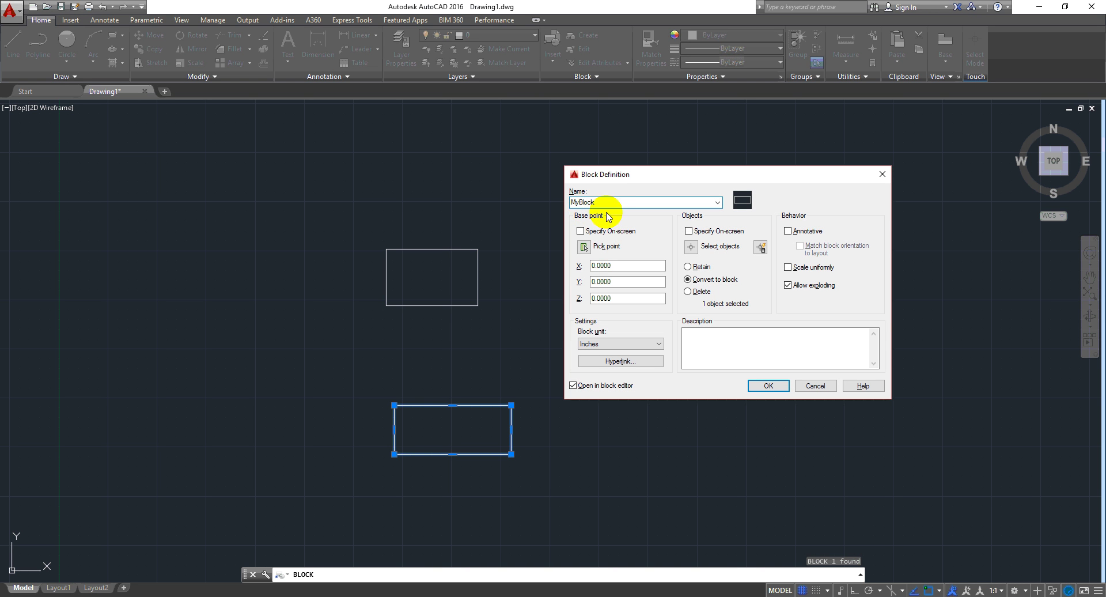
pyautogui.click(584, 247)
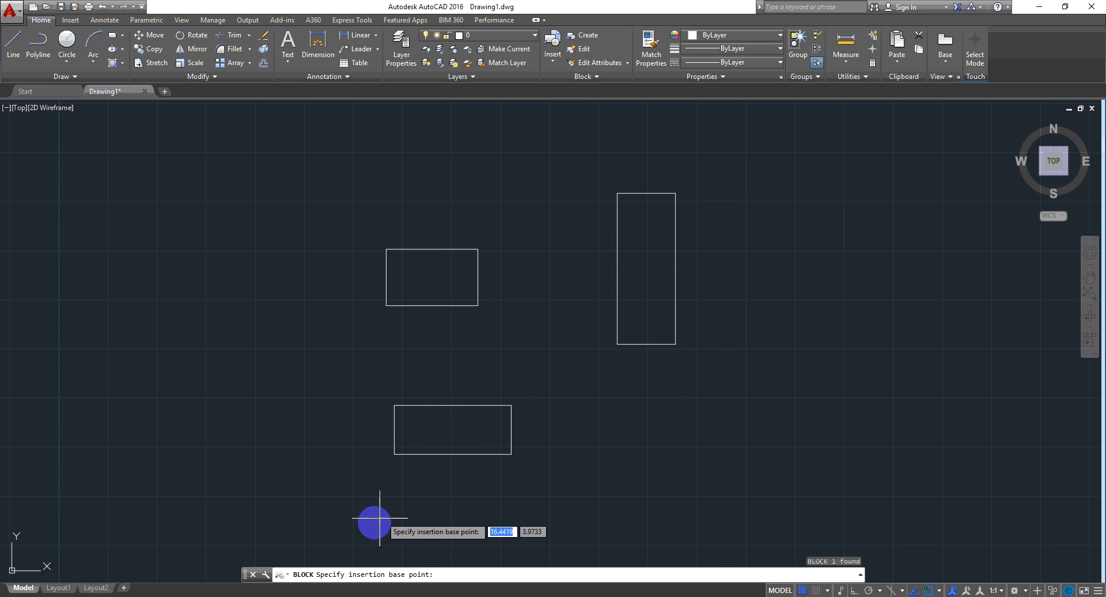
pyautogui.click(398, 455)
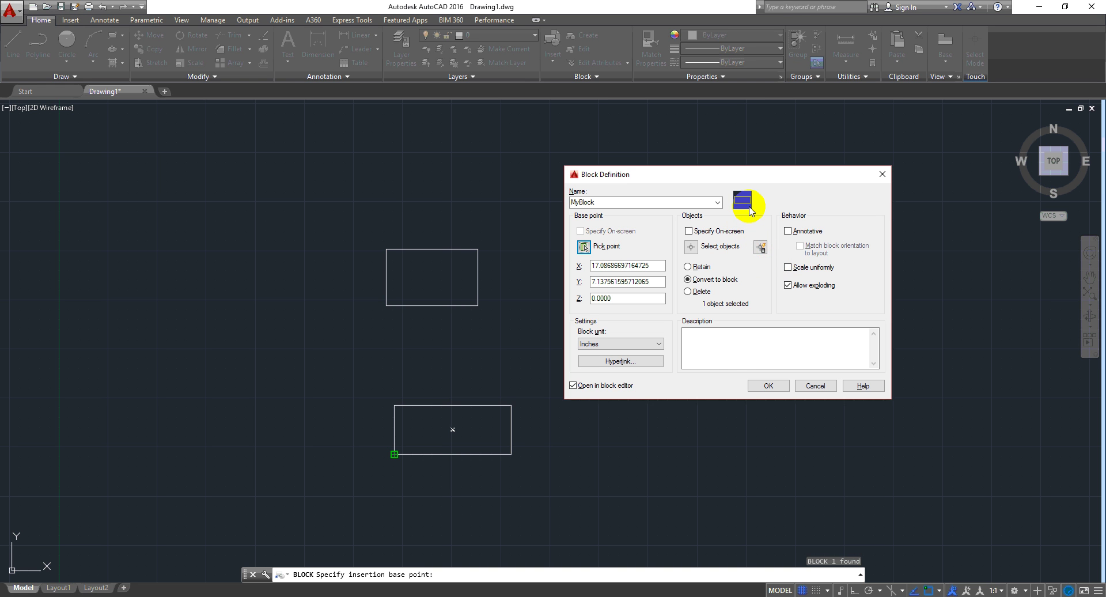
# - Turn off 'Open in block editor' and confirm the MyBlock definition with OK
pyautogui.click(602, 385)
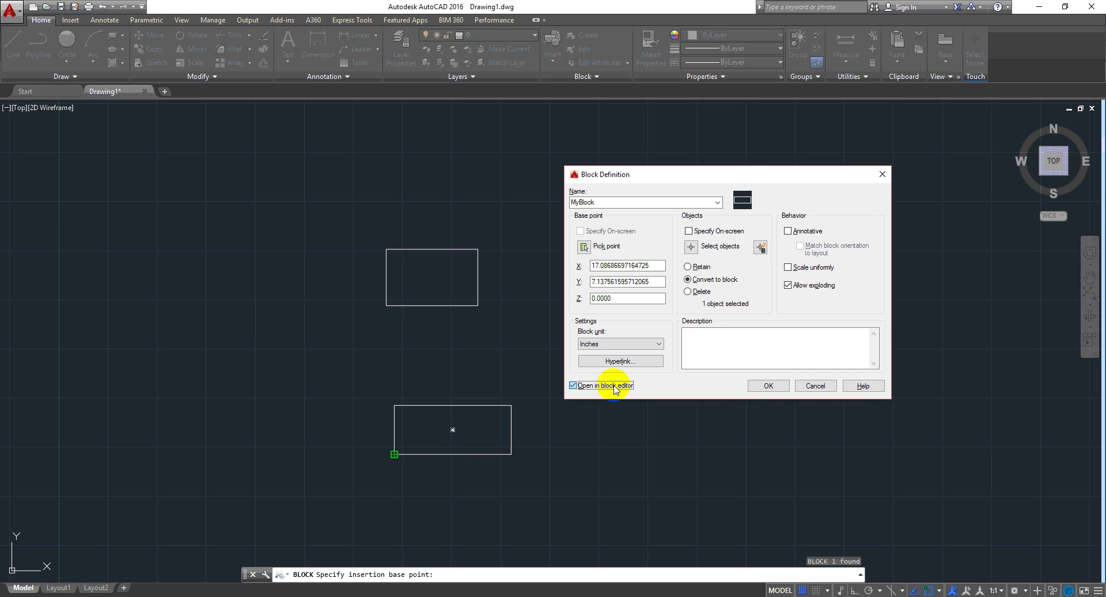
pyautogui.click(767, 388)
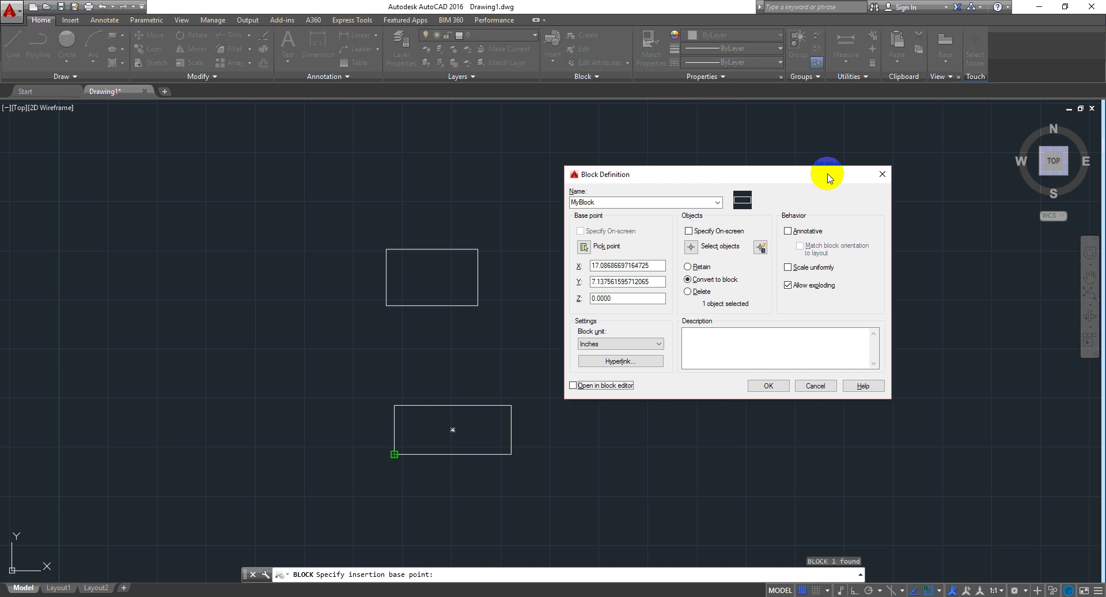
pyautogui.moveTo(830, 174); pyautogui.dragTo(837, 167)
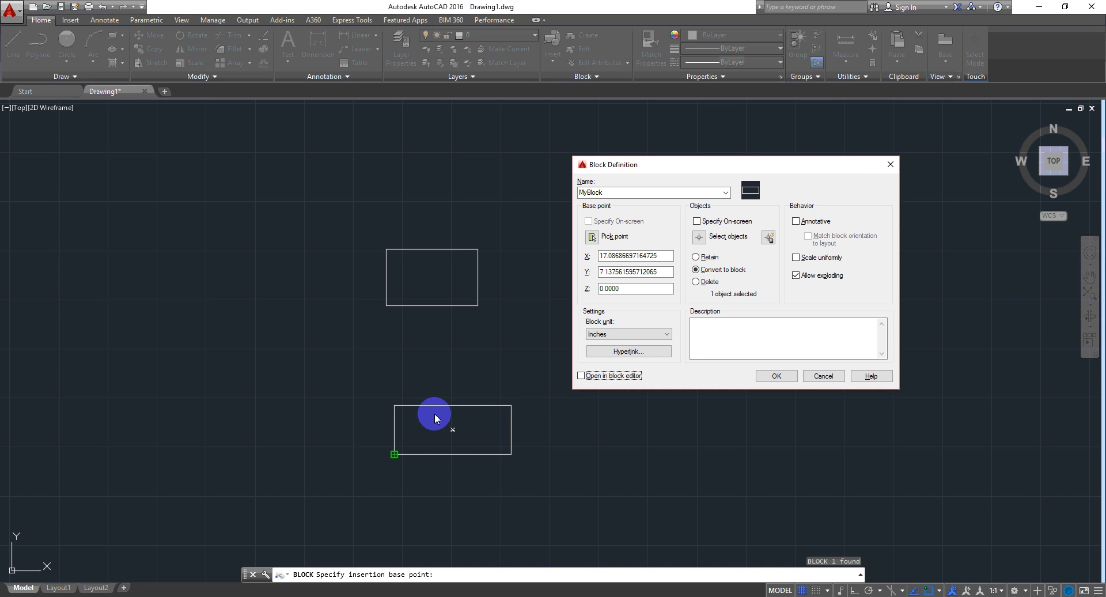
pyautogui.moveTo(434, 413); pyautogui.dragTo(473, 447)
pyautogui.moveTo(831, 168); pyautogui.dragTo(804, 146)
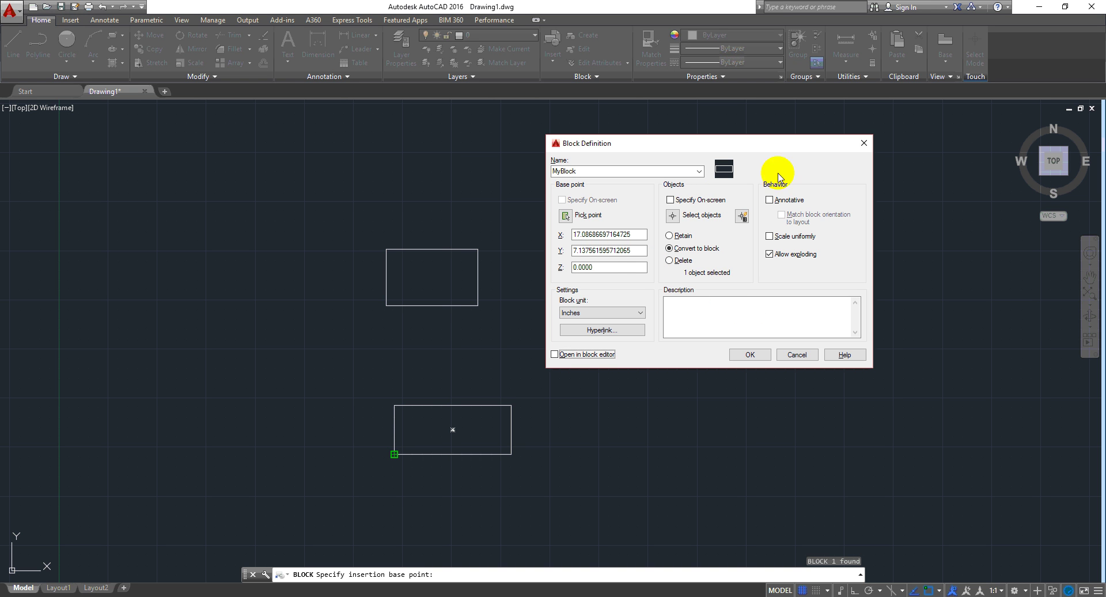
pyautogui.moveTo(808, 151); pyautogui.dragTo(820, 157)
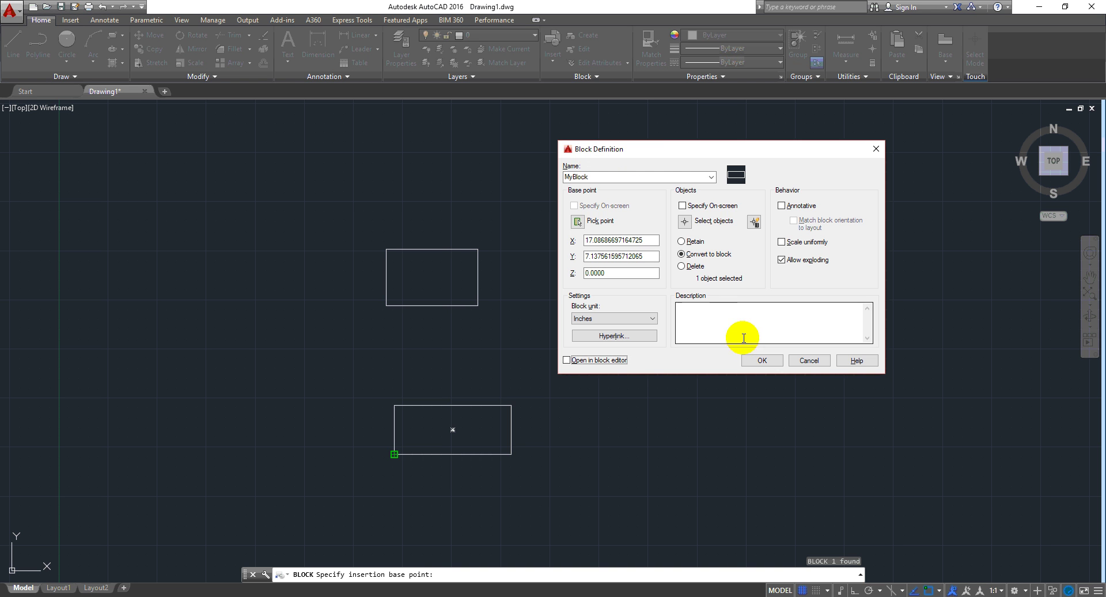
pyautogui.click(760, 362)
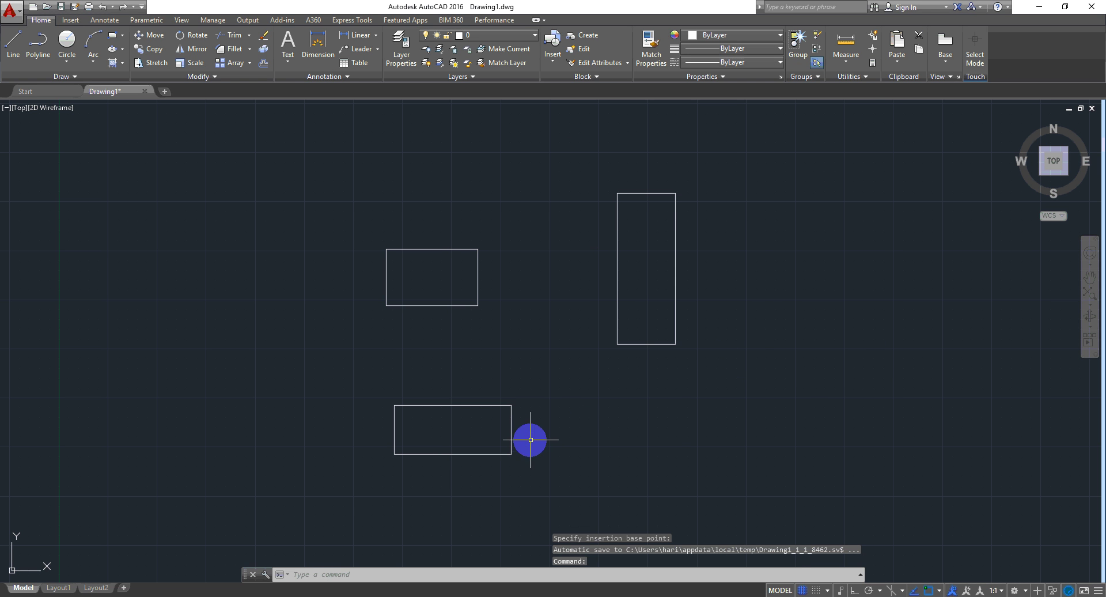
# - Window-select the bottom MyBlock rectangle, delete it, and pan the view left
pyautogui.click(529, 443)
pyautogui.click(486, 458)
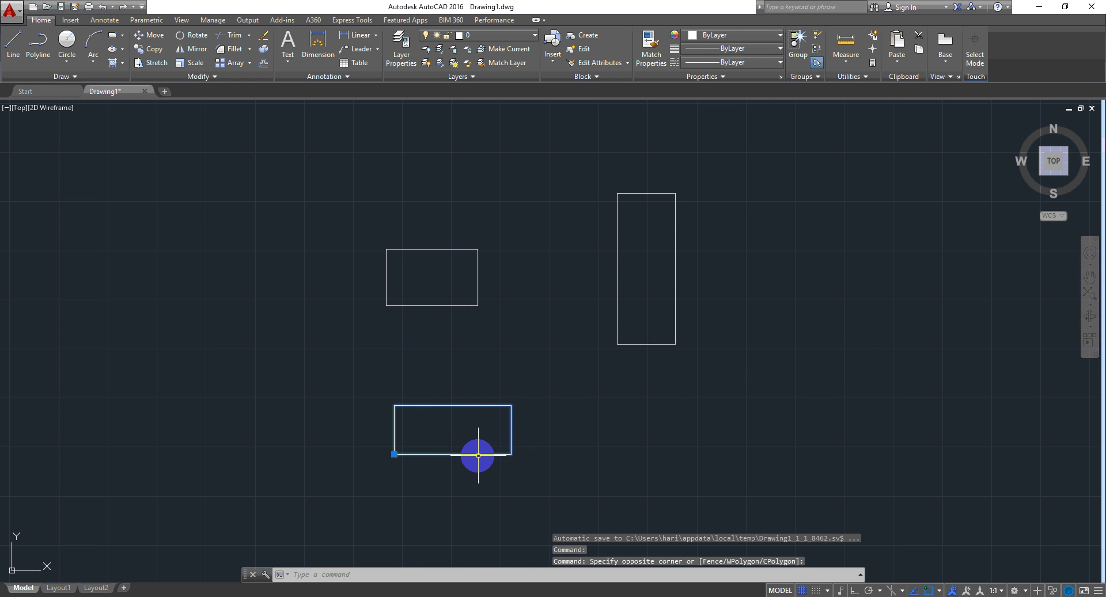
pyautogui.press('Delete')
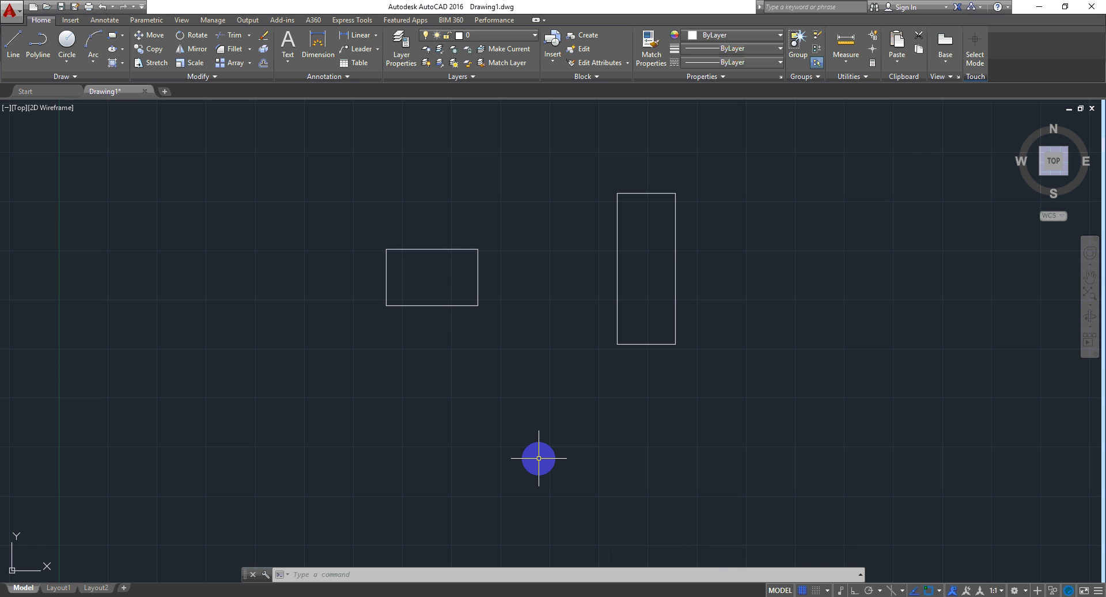
pyautogui.moveTo(691, 365)
pyautogui.mouseDown(button='middle')
pyautogui.moveTo(435, 352)
pyautogui.moveTo(338, 330)
pyautogui.moveTo(349, 307)
pyautogui.mouseUp(button='middle')
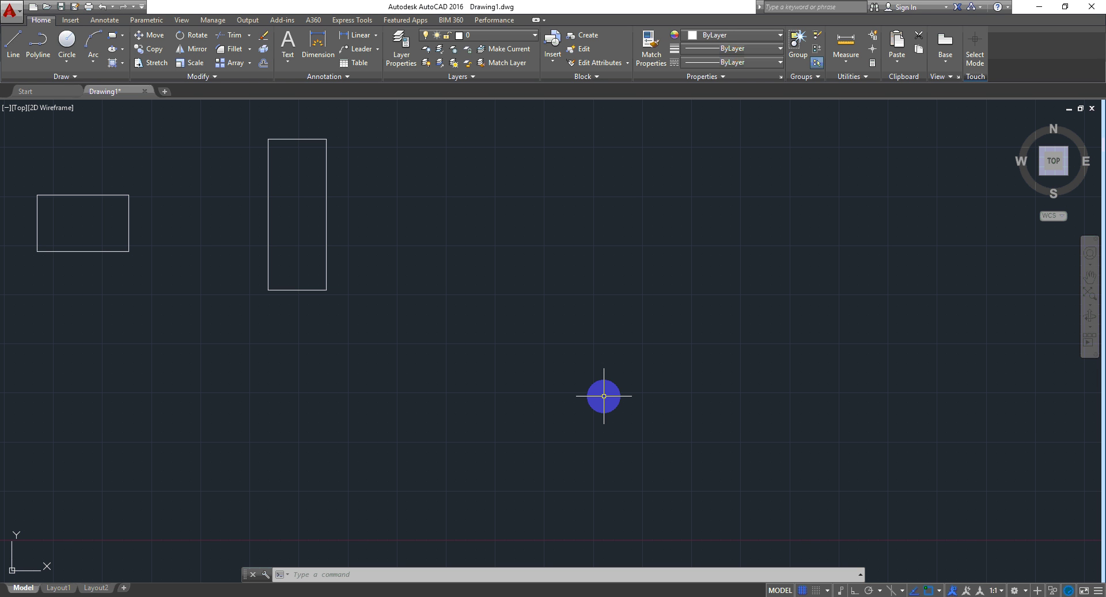
# - Insert MyBlock at scale 1 and rotation 0 below and right of the rectangles
pyautogui.write('I')
pyautogui.press('Return')
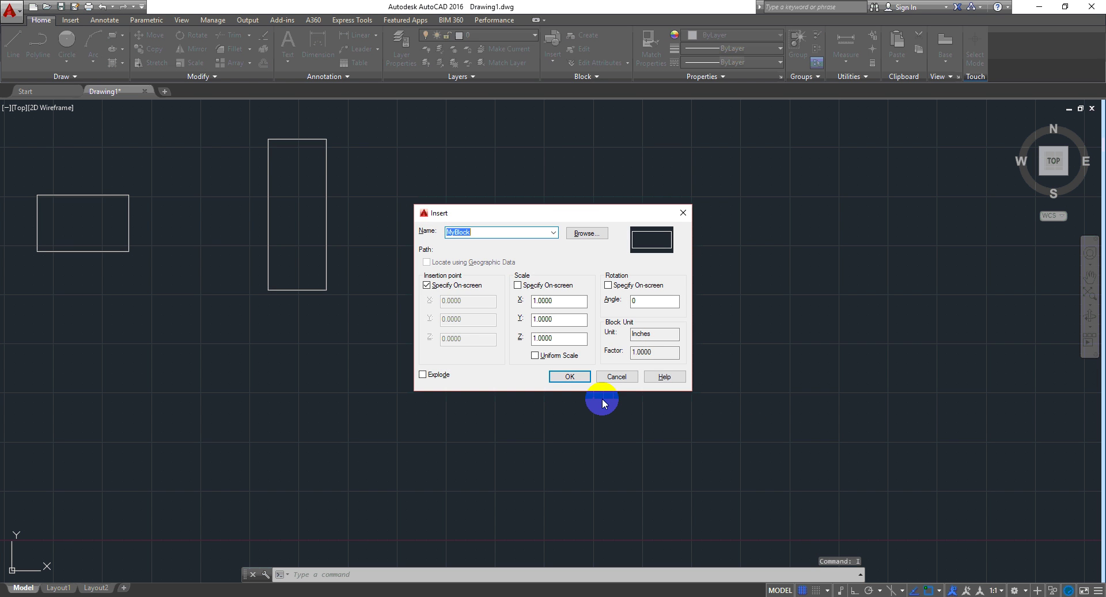
pyautogui.moveTo(573, 214); pyautogui.dragTo(659, 170)
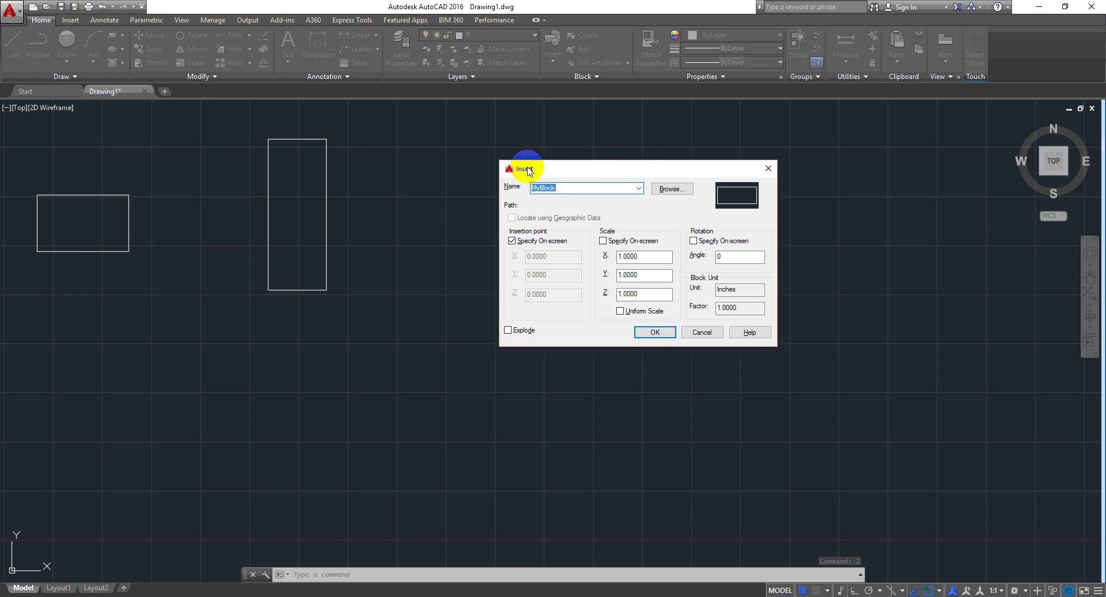
pyautogui.click(638, 187)
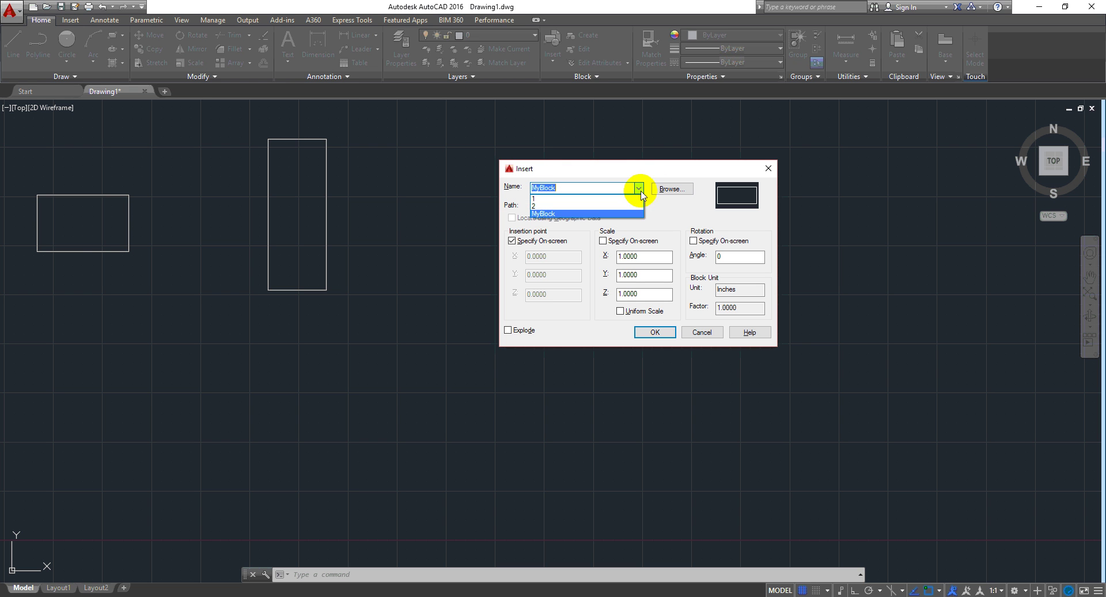
pyautogui.click(639, 189)
pyautogui.click(583, 192)
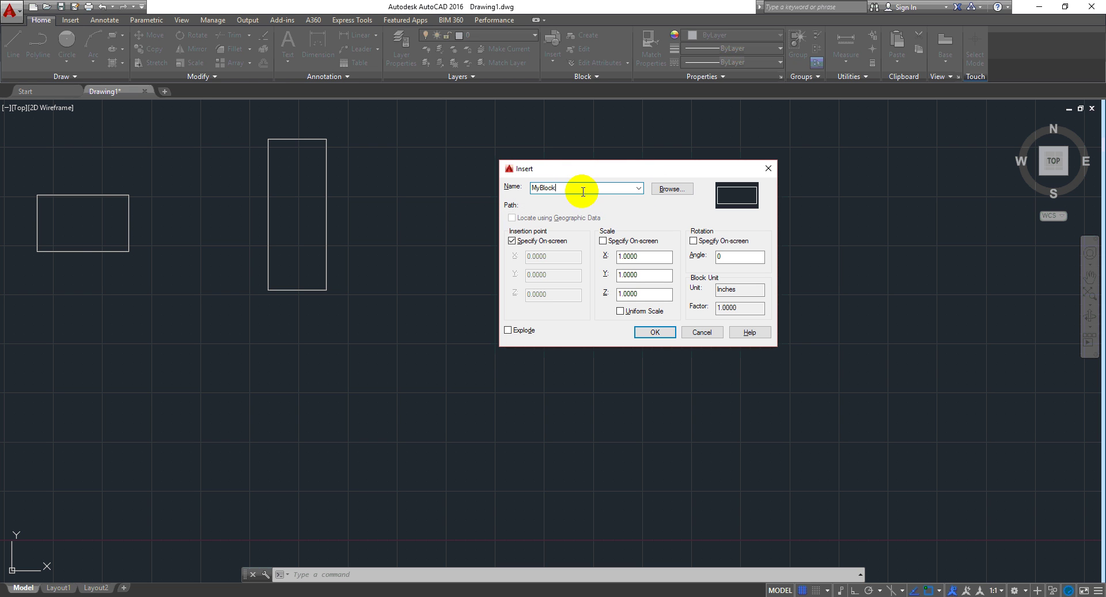
pyautogui.click(656, 332)
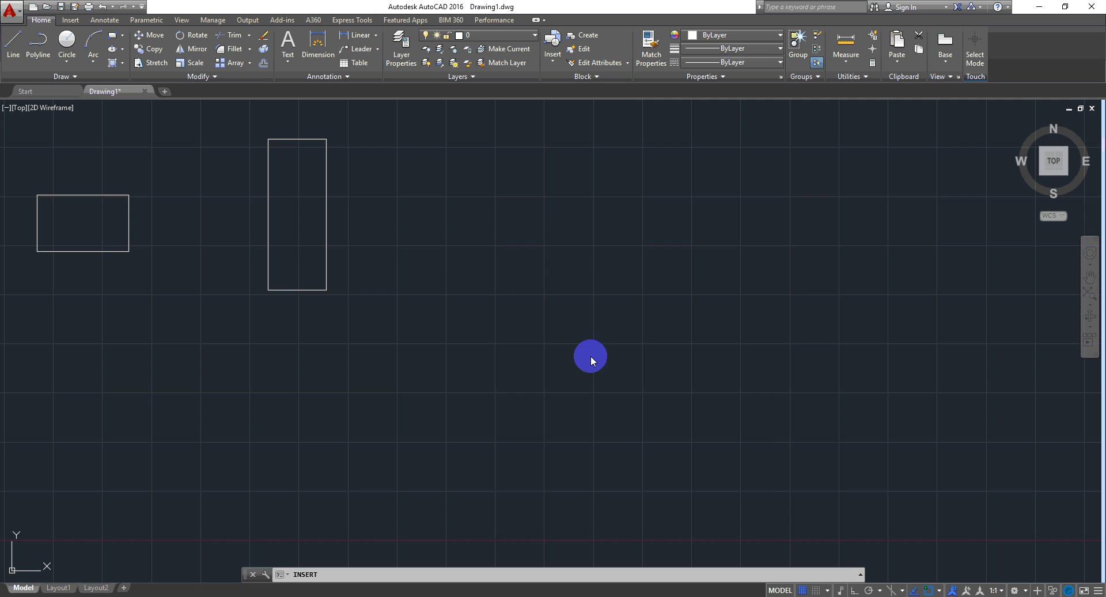
pyautogui.click(485, 373)
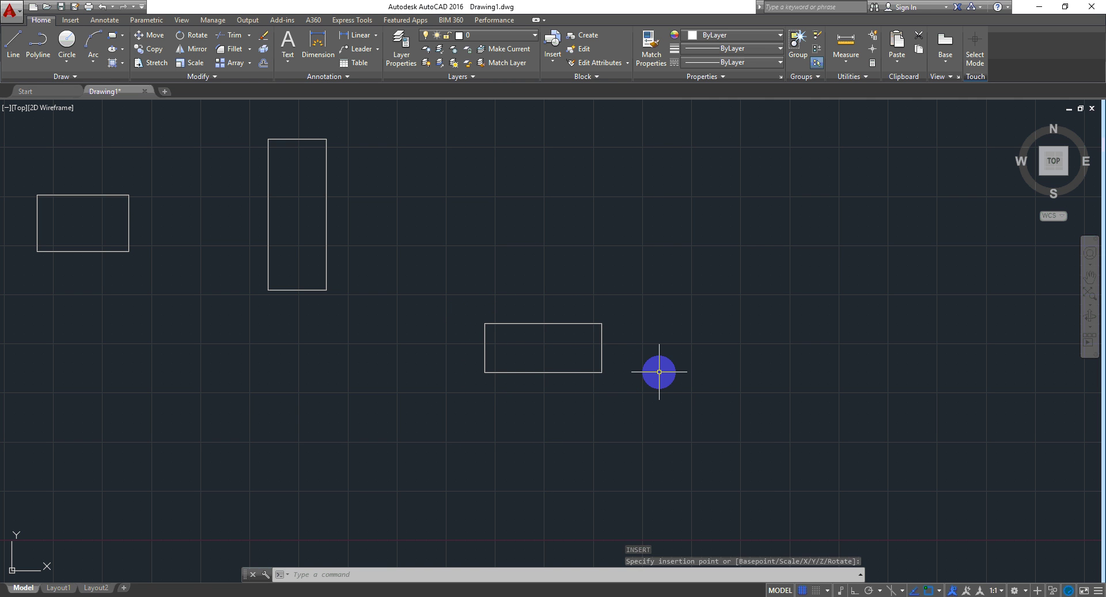
# - Select the new MyBlock instance and bring up its right-click options
pyautogui.click(637, 355)
pyautogui.click(563, 398)
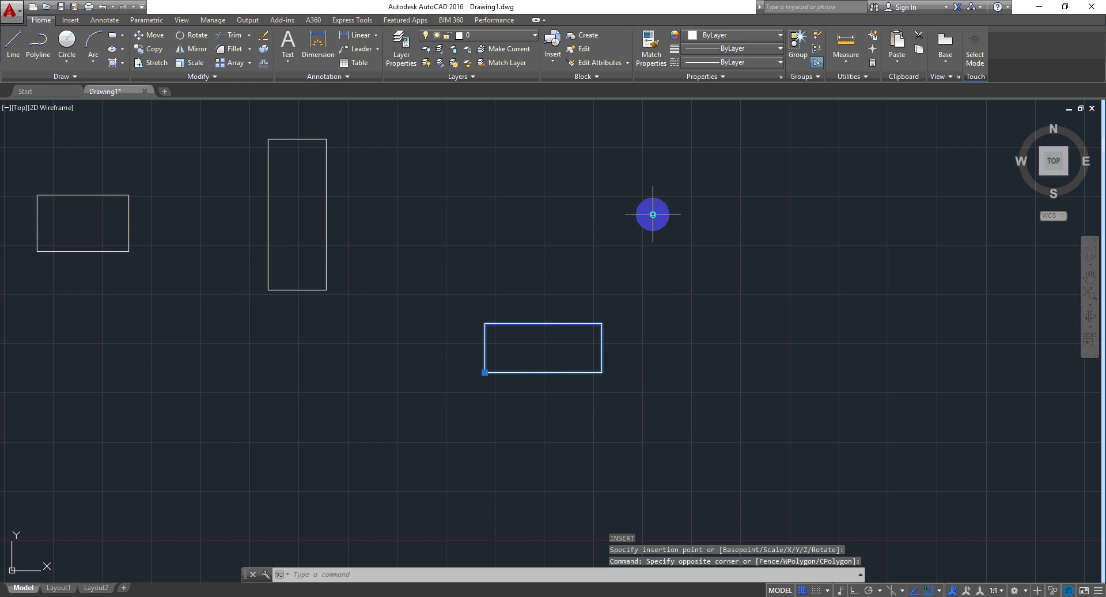
pyautogui.rightClick(652, 214)
pyautogui.click(697, 549)
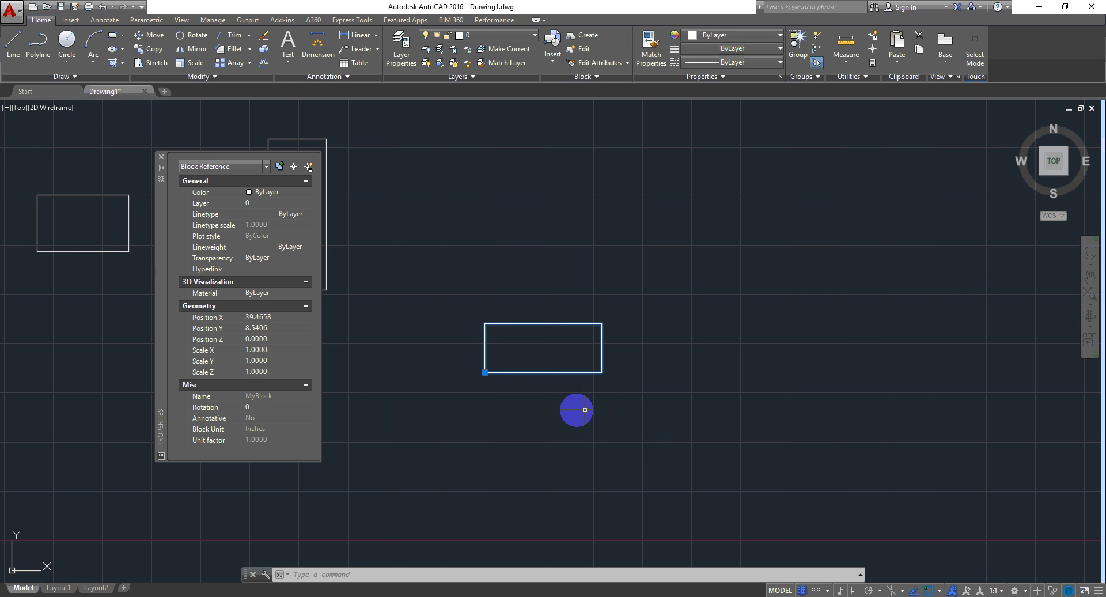
pyautogui.click(161, 157)
pyautogui.click(650, 275)
pyautogui.click(595, 367)
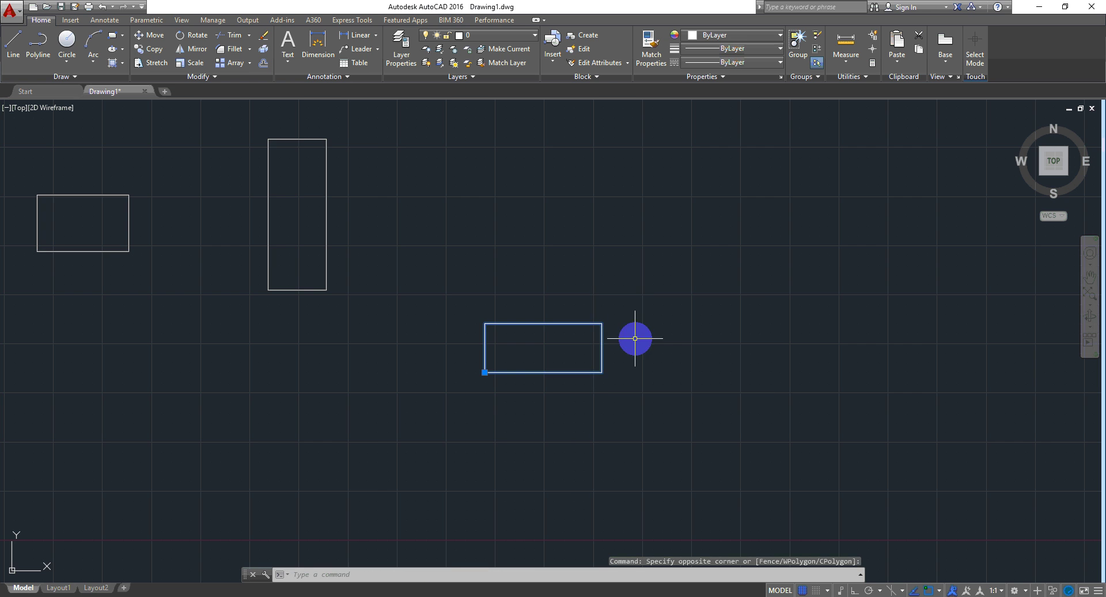
pyautogui.moveTo(637, 335); pyautogui.dragTo(1040, 375, button='middle')
# - Delete the inserted MyBlock instance and zoom in on the remaining rectangles
pyautogui.press('Delete')
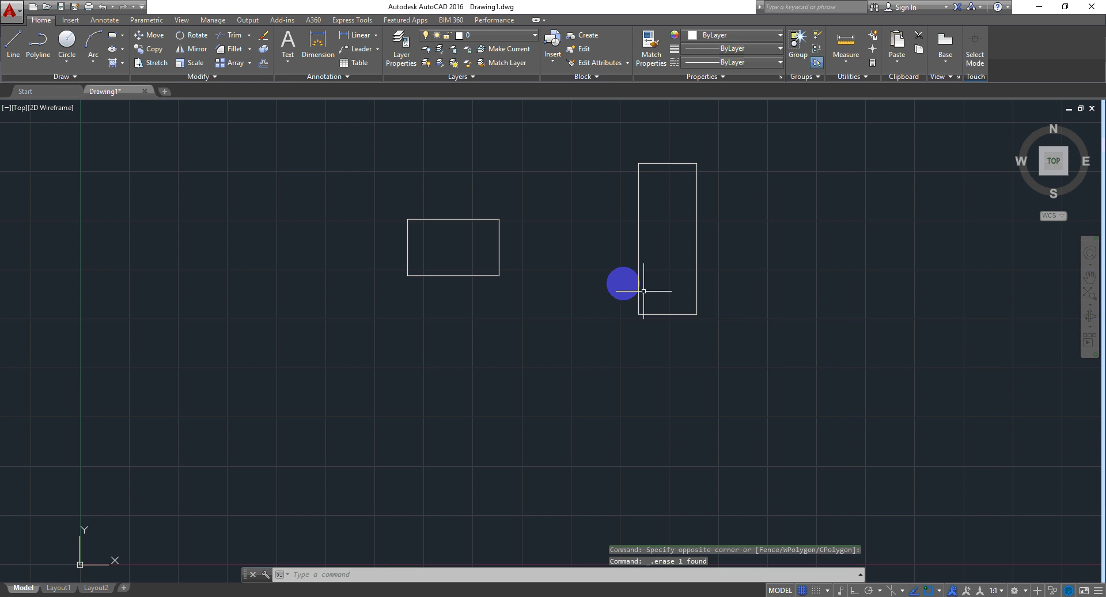
pyautogui.scroll(2, 632, 193)
pyautogui.moveTo(623, 279); pyautogui.dragTo(613, 284, button='middle')
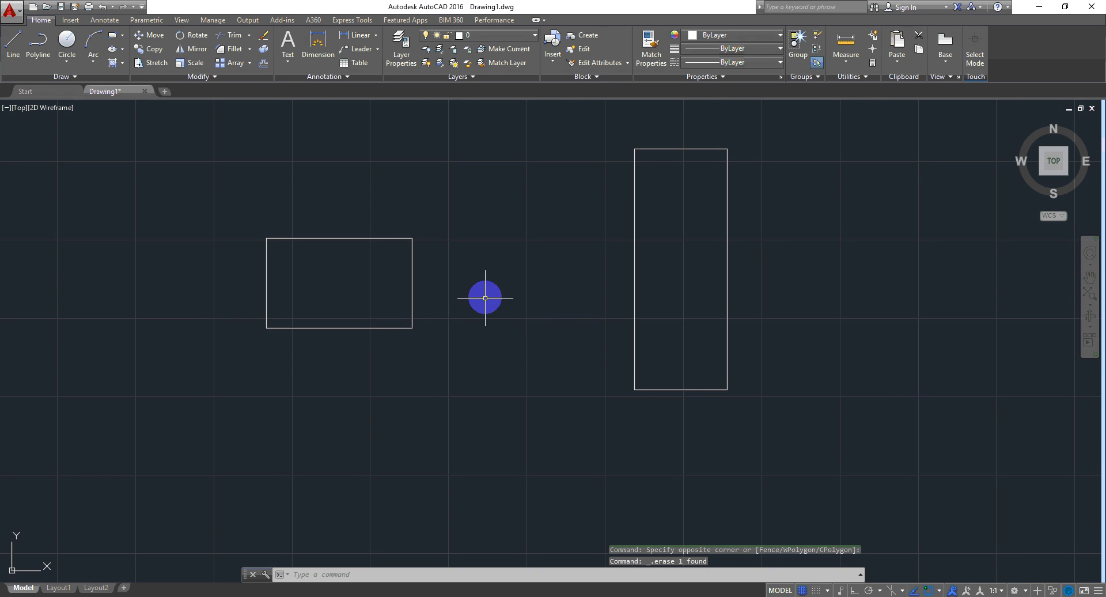
# - Briefly select and deselect the left and tall right rectangles to inspect them
pyautogui.click(455, 289)
pyautogui.click(354, 339)
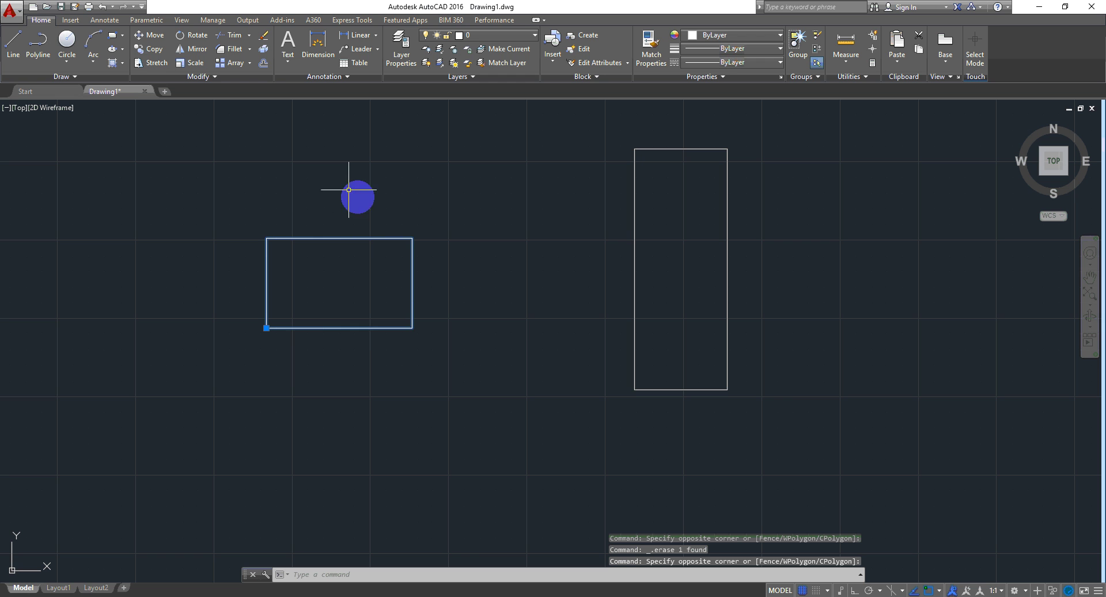
pyautogui.moveTo(414, 320); pyautogui.dragTo(394, 274, button='middle')
pyautogui.press('Escape')
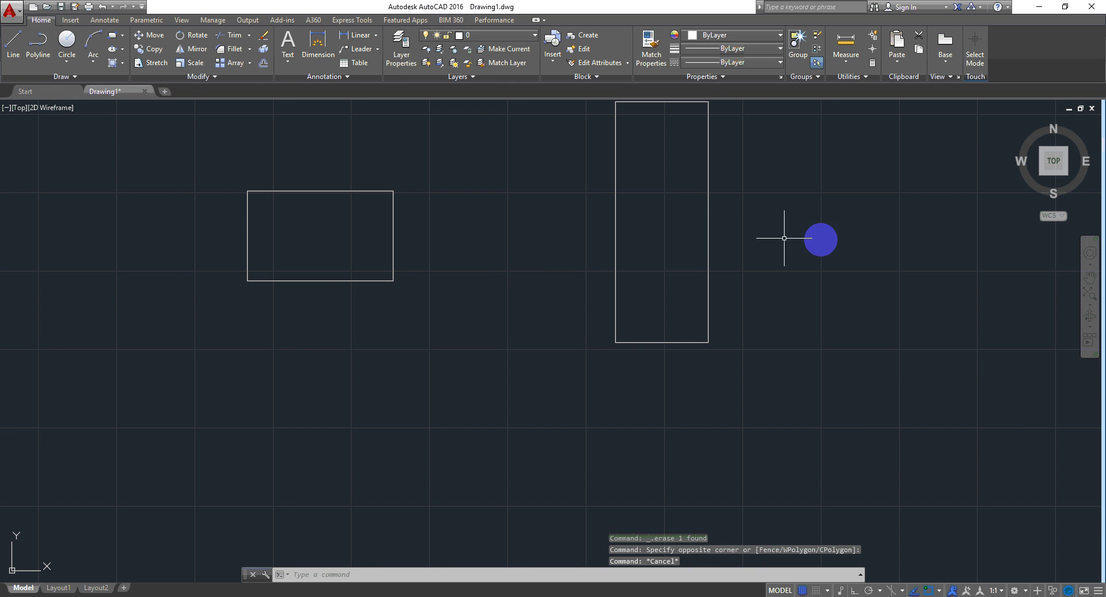
pyautogui.moveTo(768, 198); pyautogui.dragTo(667, 271)
pyautogui.moveTo(783, 246); pyautogui.dragTo(789, 274, button='middle')
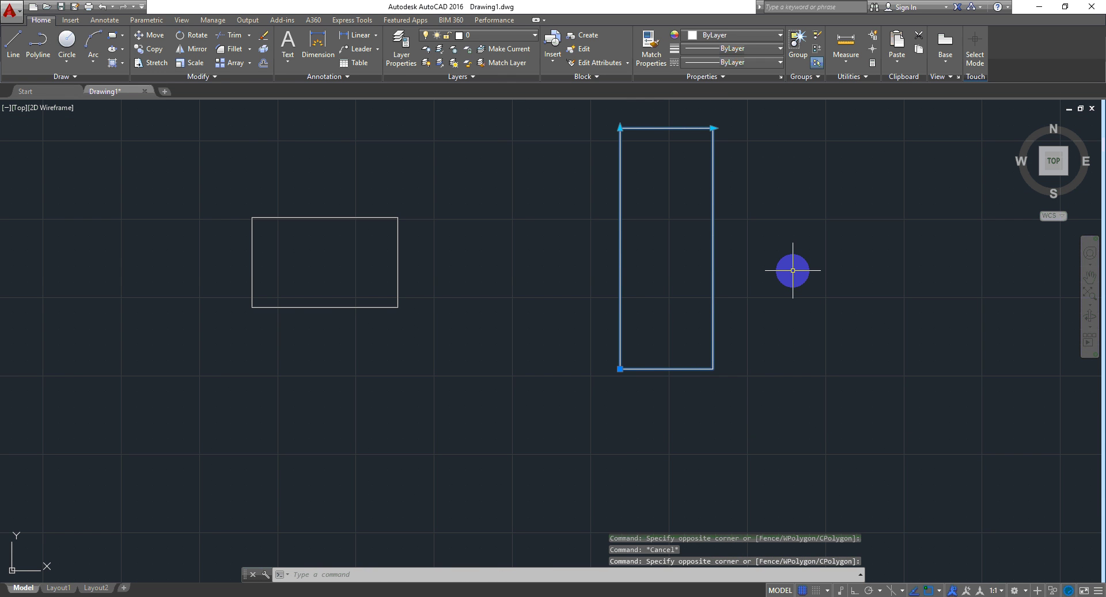
pyautogui.press('Escape')
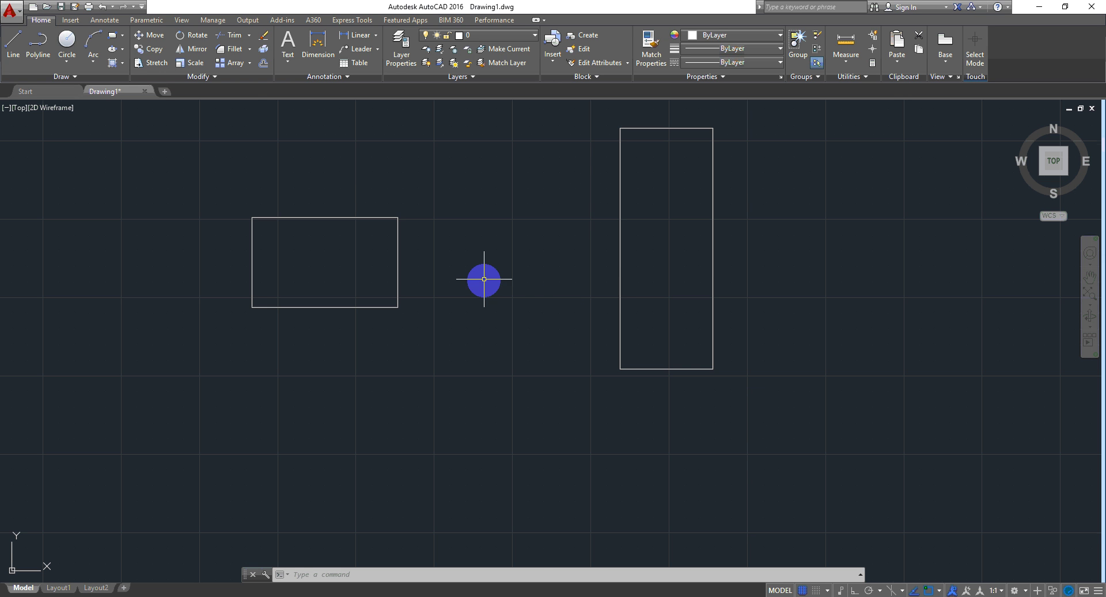
pyautogui.scroll(-5, 489, 282)
# - Copy the small left rectangle to a spot directly below it
pyautogui.click(413, 288)
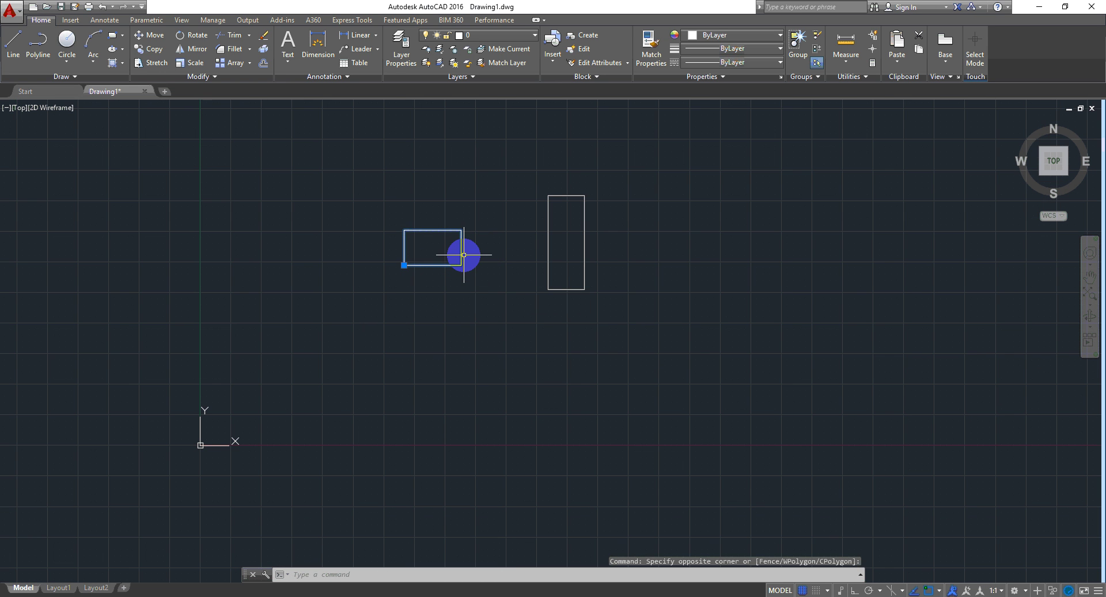
pyautogui.write('co')
pyautogui.press('Return')
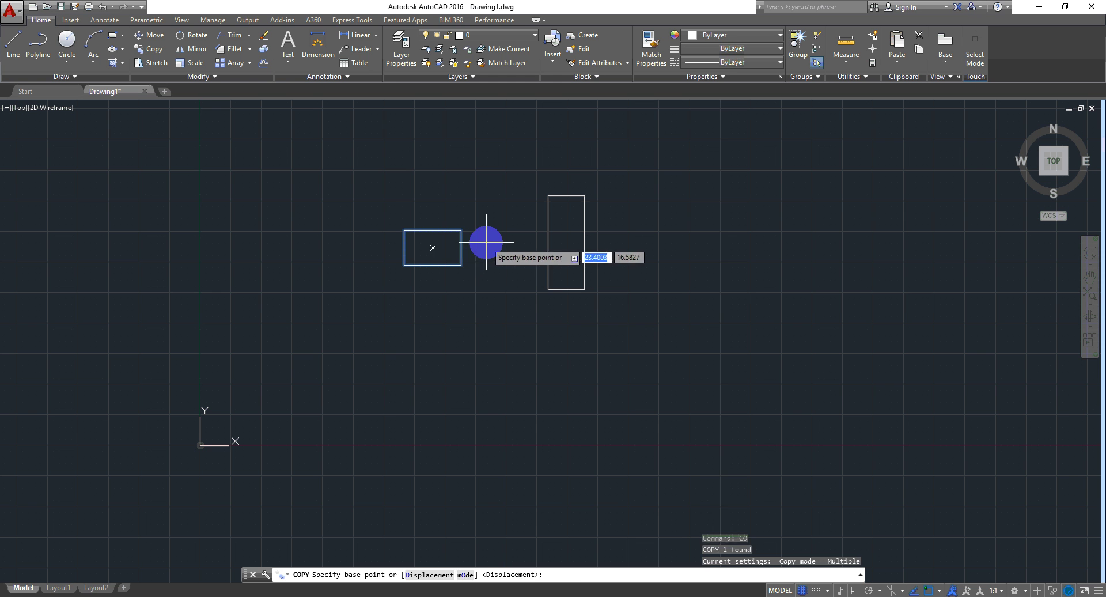
pyautogui.click(486, 242)
pyautogui.click(487, 310)
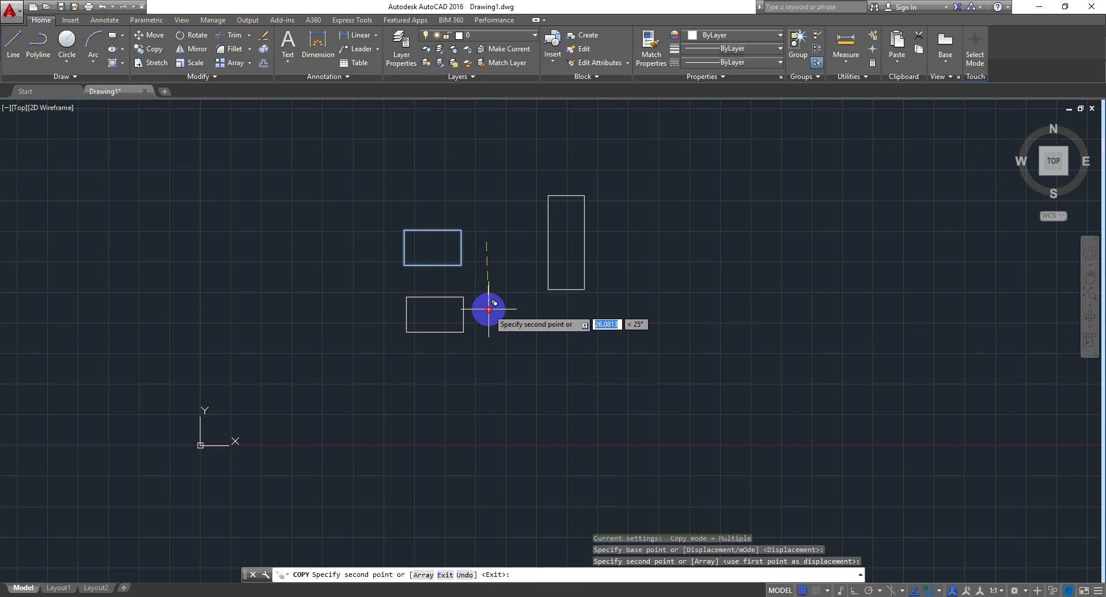
pyautogui.press('Escape')
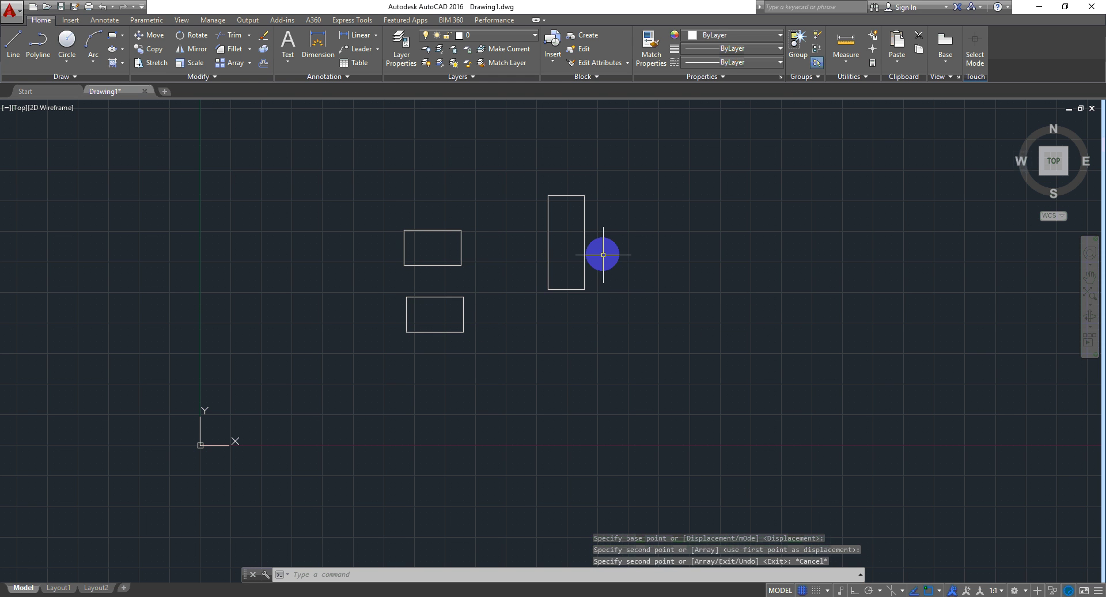
# - Copy the tall rectangle to its right
pyautogui.click(589, 257)
pyautogui.click(572, 265)
pyautogui.write('c')
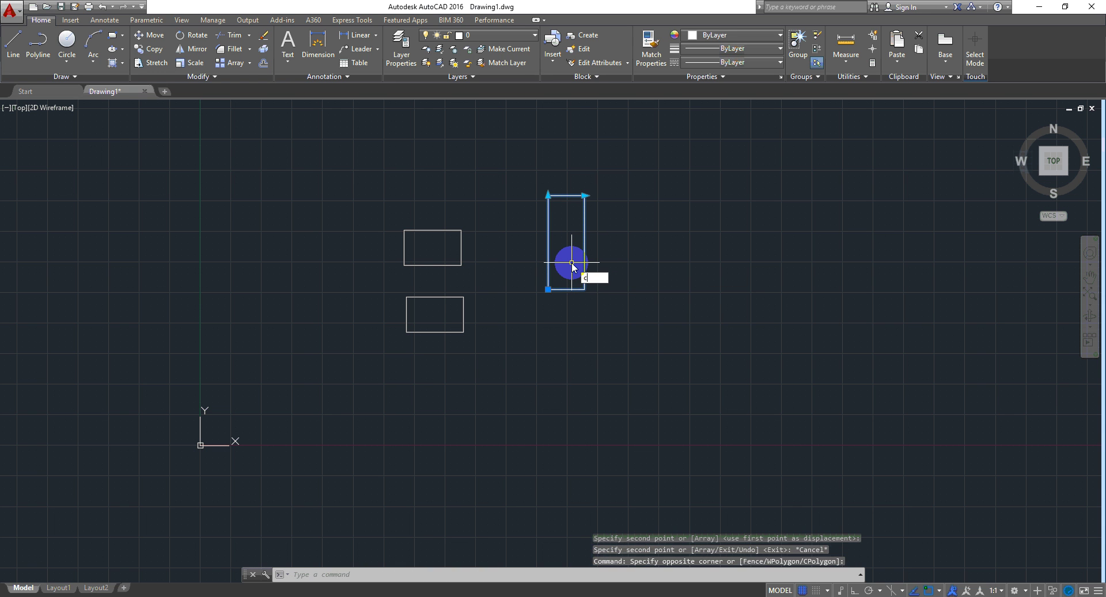
pyautogui.write('o')
pyautogui.press('Return')
pyautogui.click(570, 258)
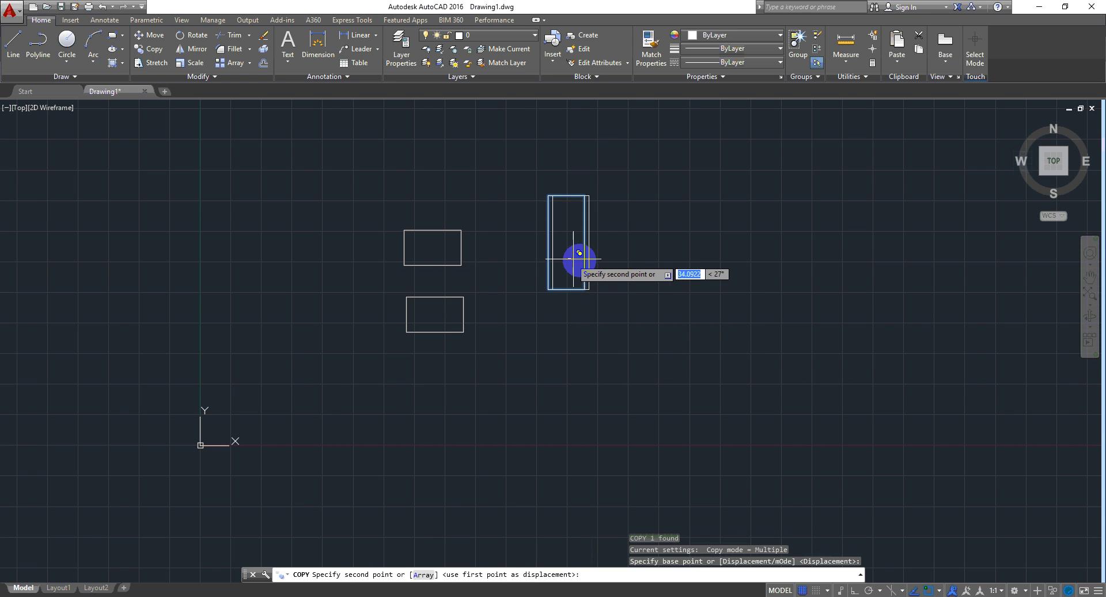
pyautogui.click(619, 256)
pyautogui.press('Escape')
# - Move the tall copy down beneath the original tall rectangle
pyautogui.click(612, 303)
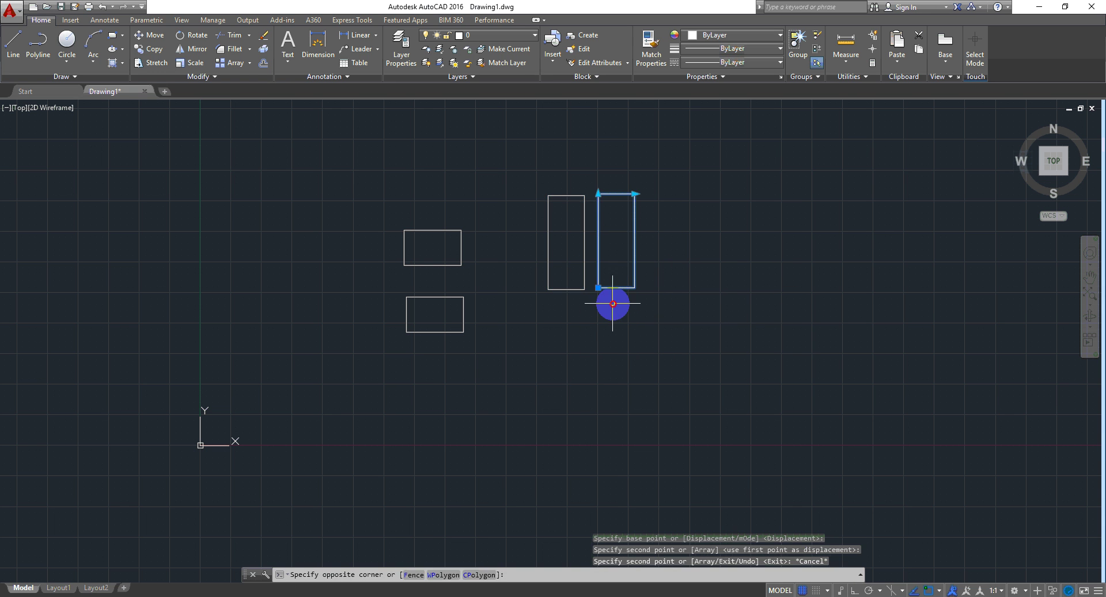
pyautogui.click(637, 288)
pyautogui.write('m')
pyautogui.press('Return')
pyautogui.click(667, 229)
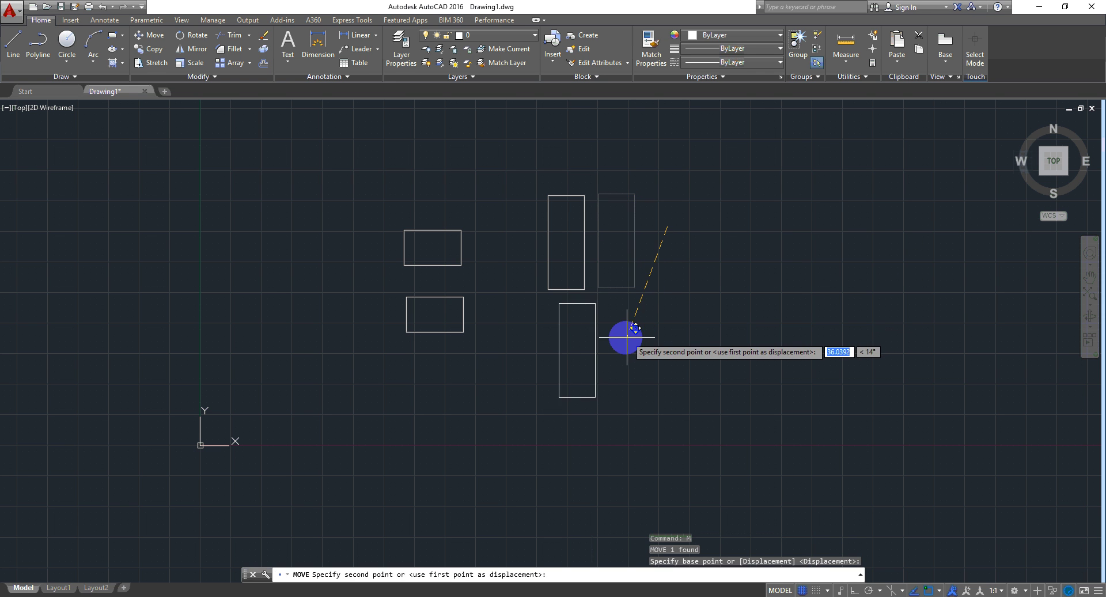
pyautogui.click(615, 344)
pyautogui.press('Return')
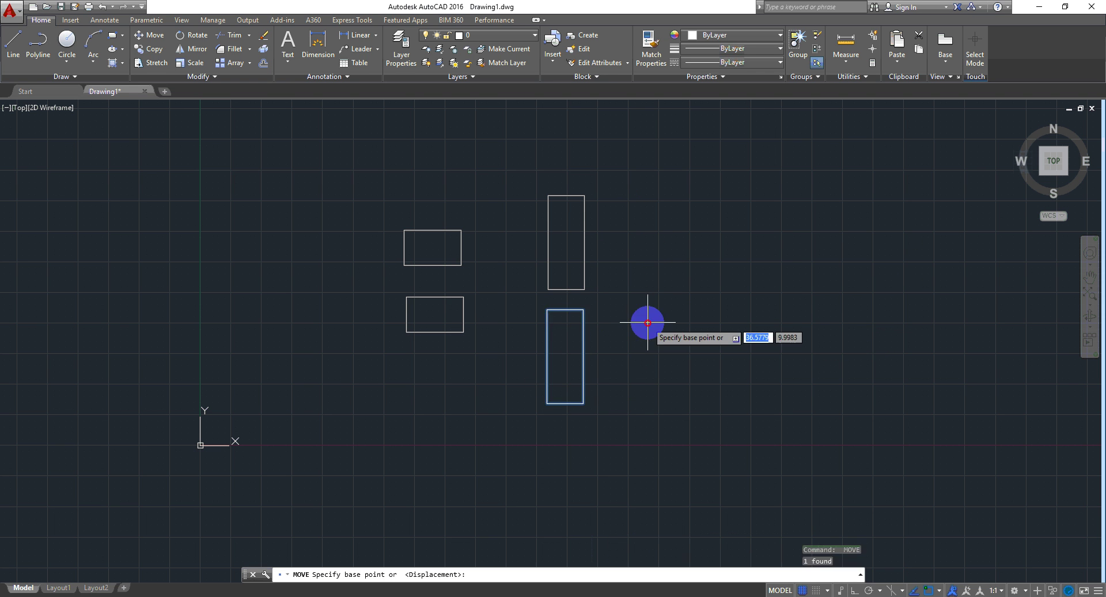
pyautogui.click(648, 323)
pyautogui.click(649, 379)
# - Zoom in on the rectangles and begin window-selecting the upper-left block rectangle
pyautogui.moveTo(650, 388); pyautogui.dragTo(717, 407, button='middle')
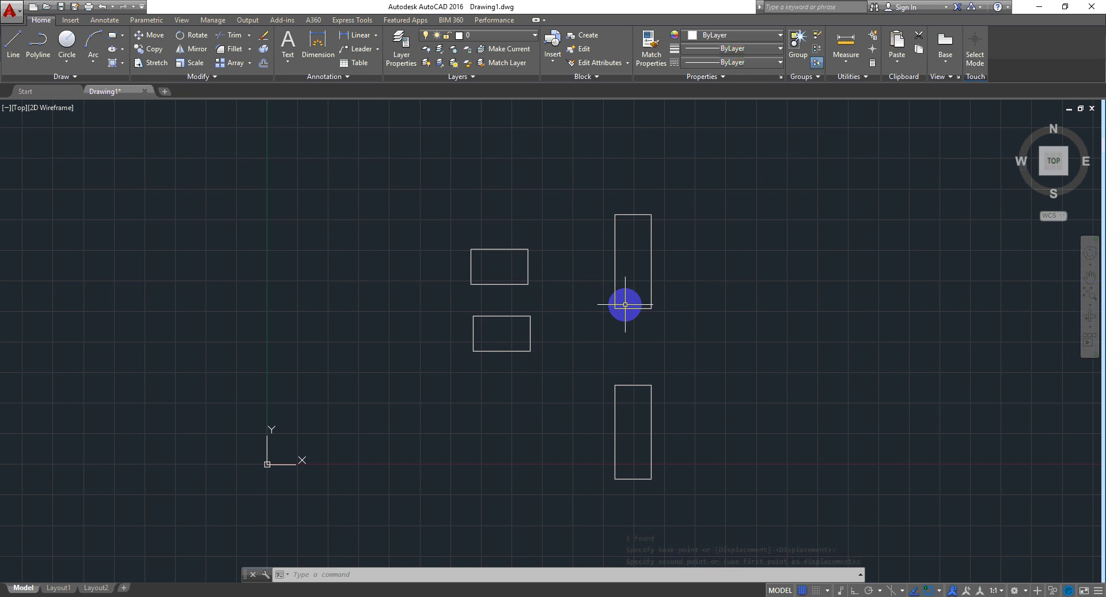
pyautogui.scroll(2, 561, 267)
pyautogui.moveTo(561, 267)
pyautogui.mouseDown(button='middle')
pyautogui.moveTo(546, 254)
pyautogui.moveTo(557, 218)
pyautogui.mouseUp(button='middle')
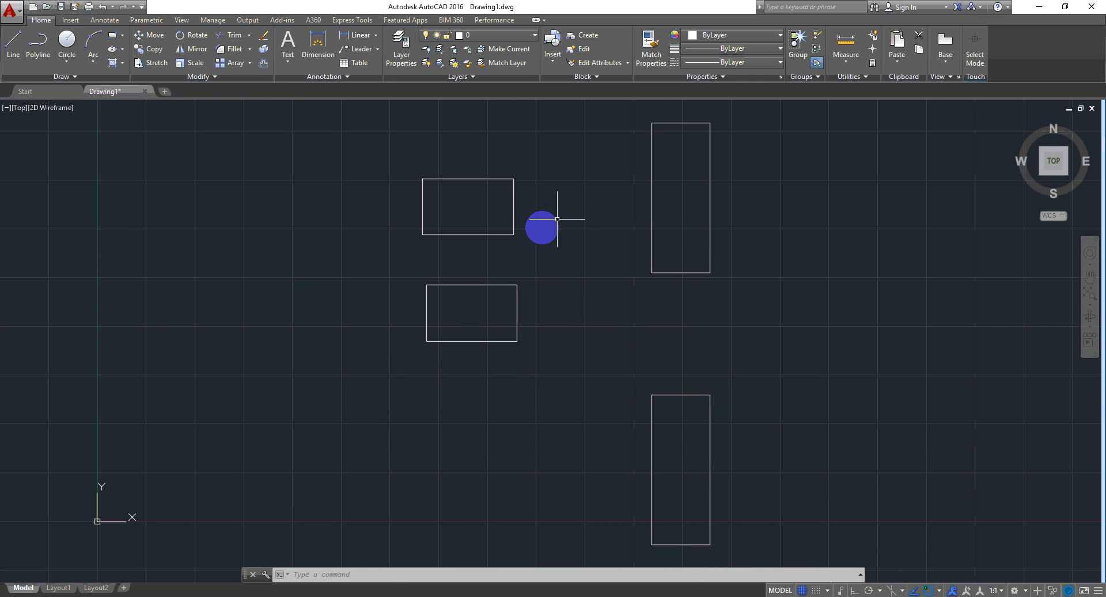
pyautogui.click(542, 217)
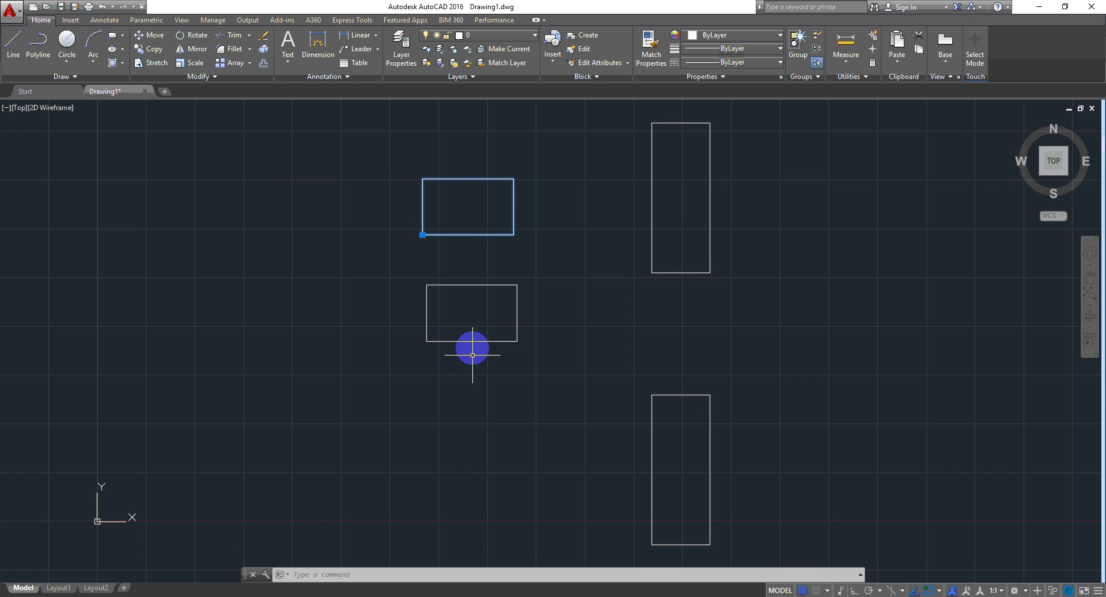
# - Open the upper-left block for in-place reference editing and select its rectangle
pyautogui.rightClick(534, 200)
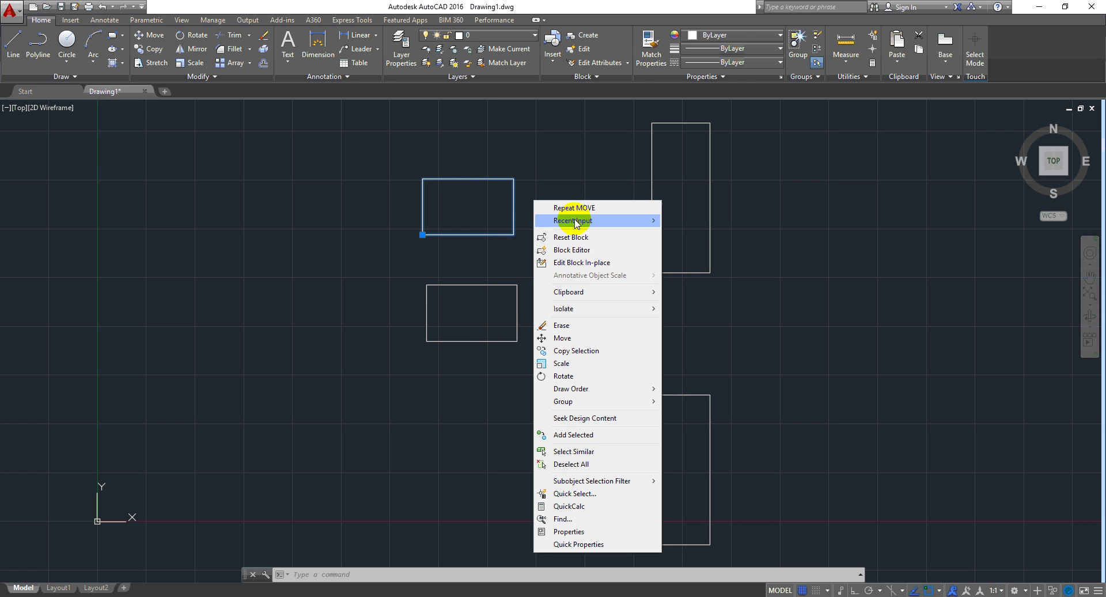
pyautogui.click(582, 264)
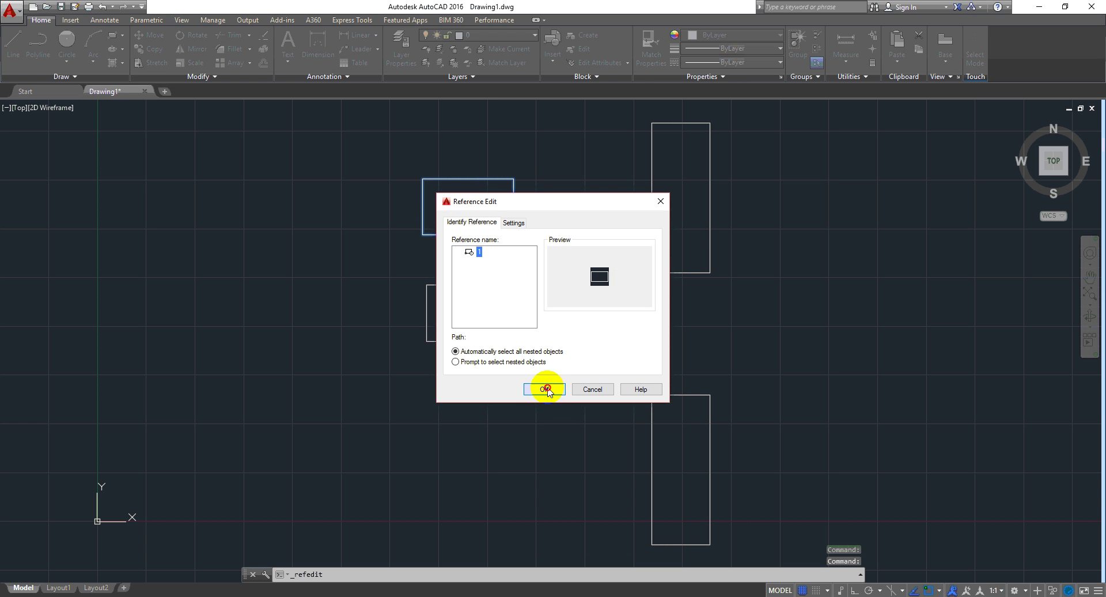
pyautogui.click(545, 389)
pyautogui.click(513, 223)
pyautogui.click(528, 180)
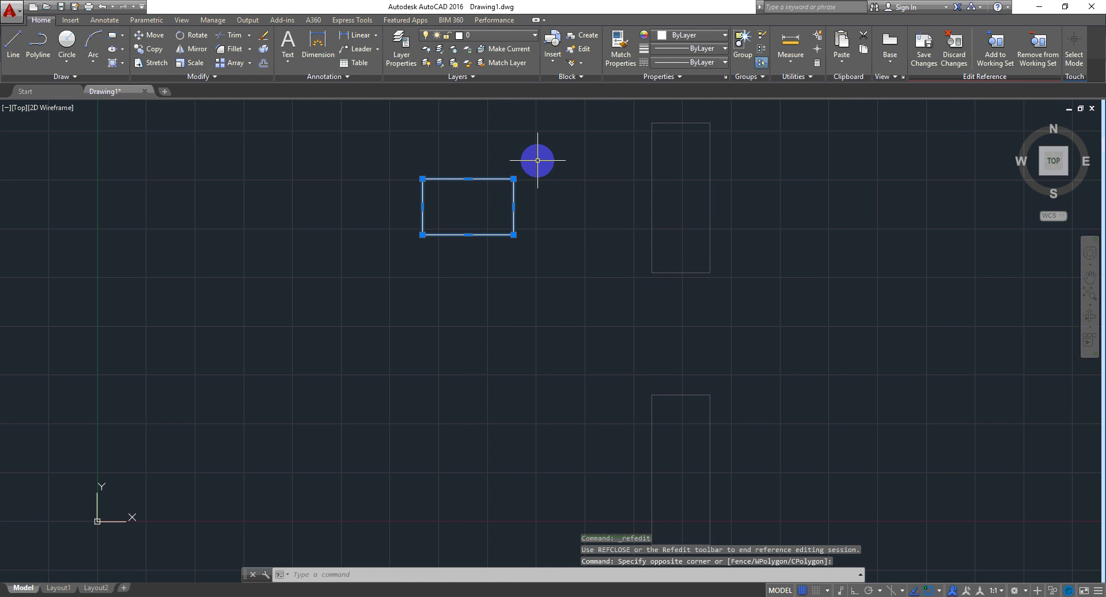
# - Stretch the rectangle's right edge horizontally wider with Ortho on, then save the reference edit
pyautogui.write('s')
pyautogui.press('Return')
pyautogui.click(538, 157)
pyautogui.press('Escape')
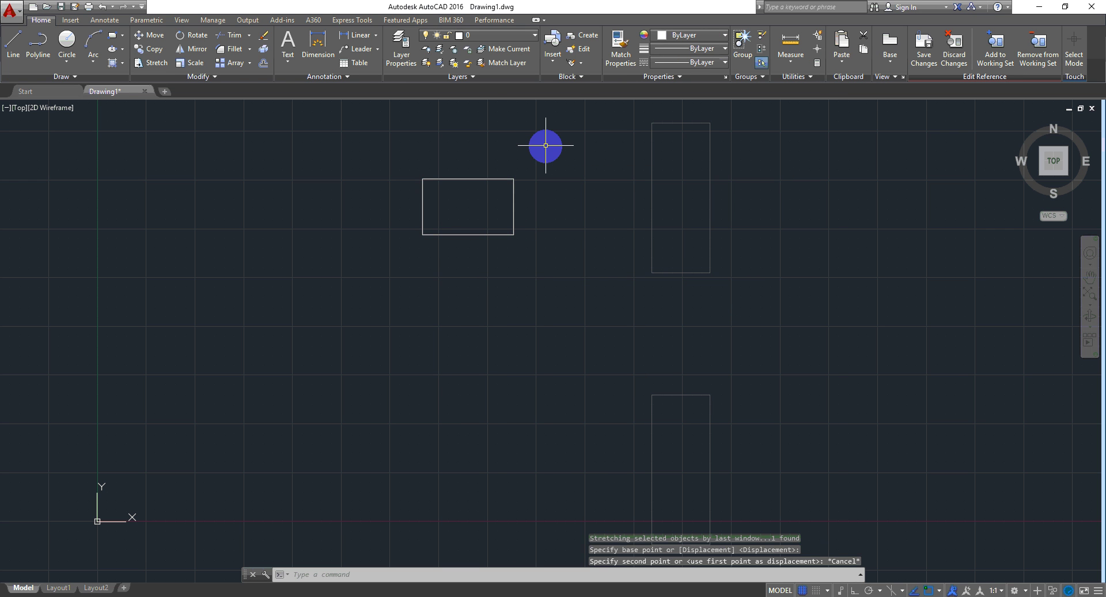
pyautogui.press('Return')
pyautogui.click(542, 139)
pyautogui.click(498, 281)
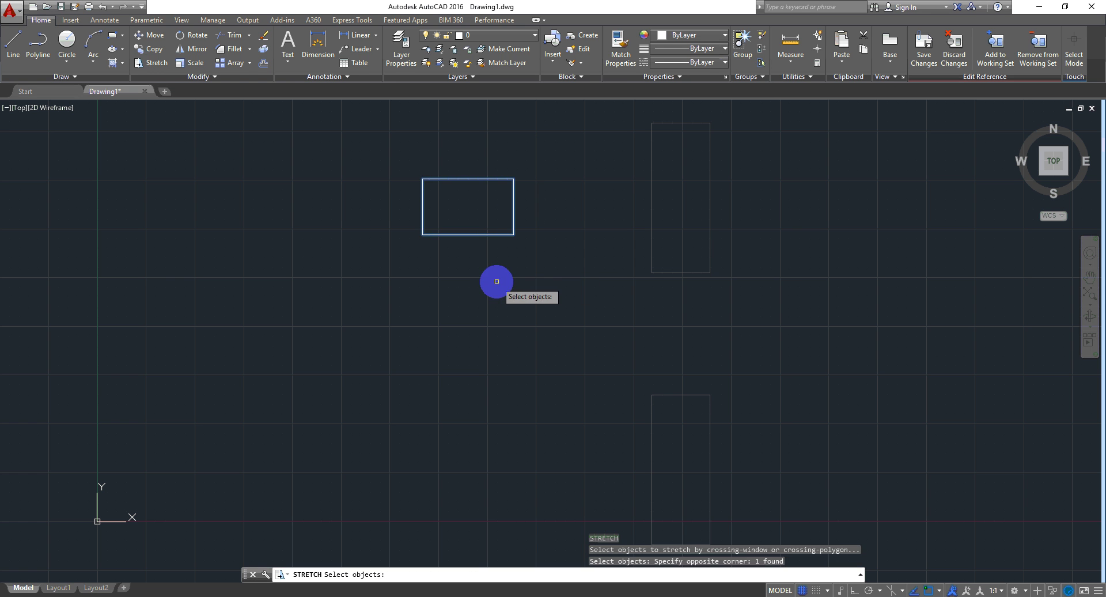
pyautogui.press('Return')
pyautogui.click(494, 266)
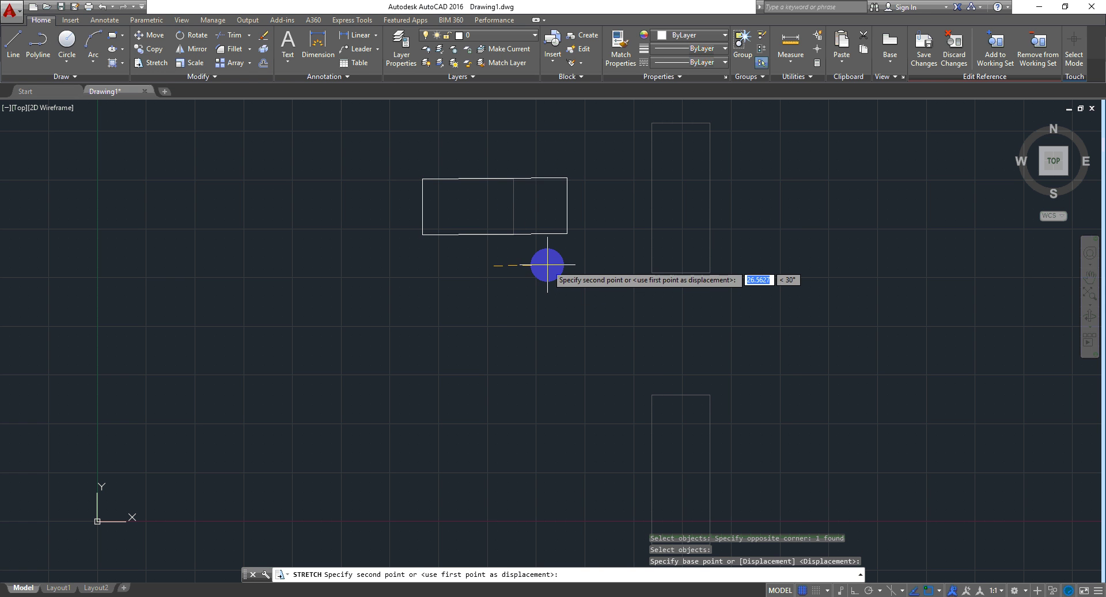
pyautogui.press('F8')
pyautogui.click(551, 269)
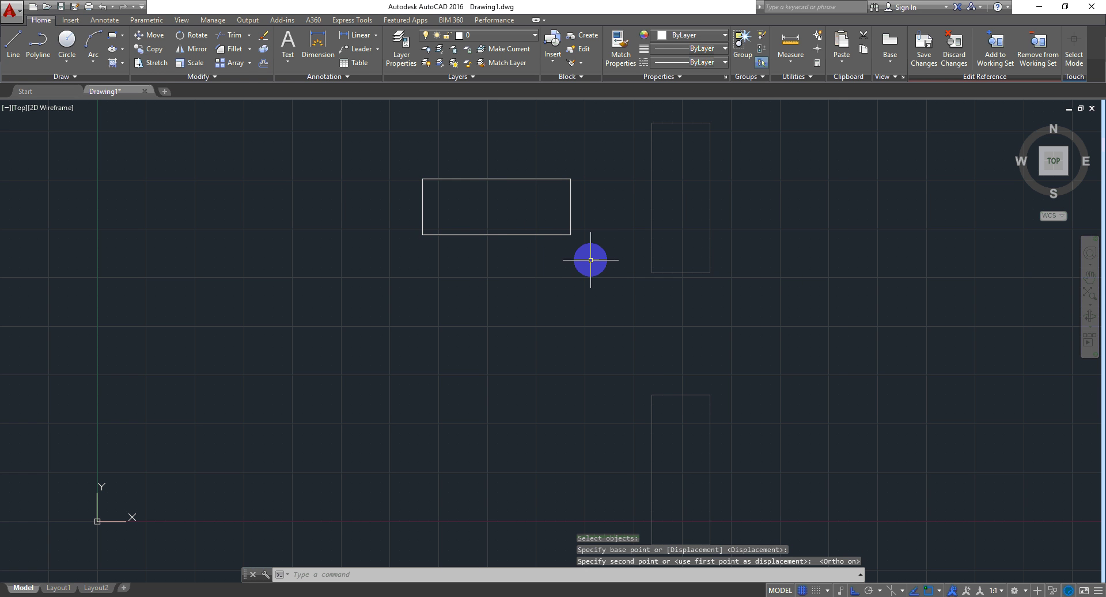
pyautogui.click(928, 60)
pyautogui.click(555, 339)
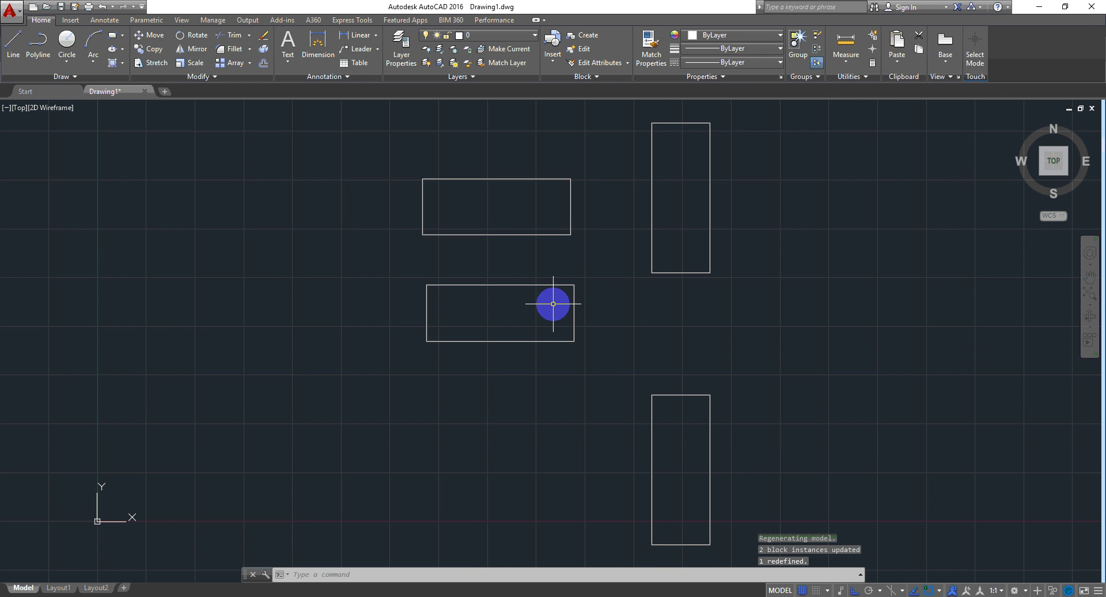
# - Pan left and window-select the upper upright rectangle so its grips appear
pyautogui.moveTo(553, 304); pyautogui.dragTo(348, 314, button='middle')
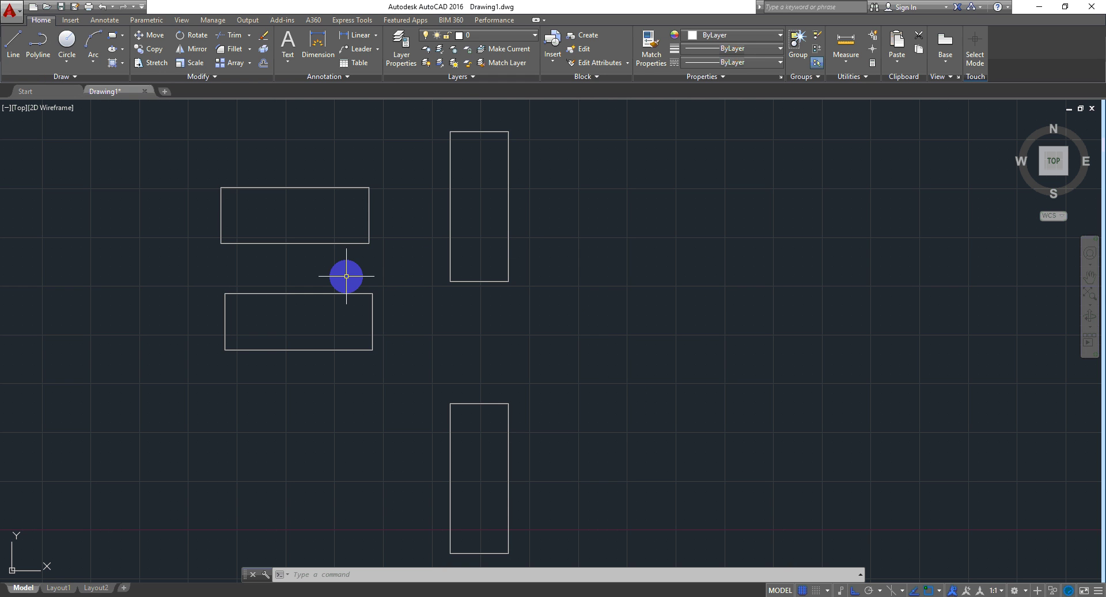
pyautogui.moveTo(555, 294); pyautogui.dragTo(486, 292, button='middle')
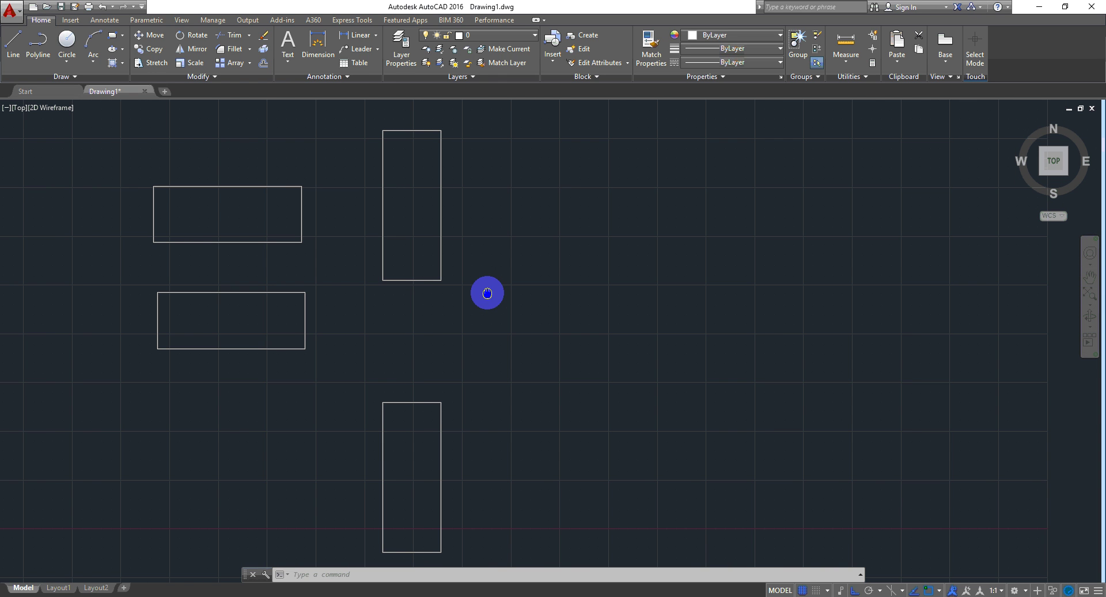
pyautogui.click(479, 228)
pyautogui.click(429, 279)
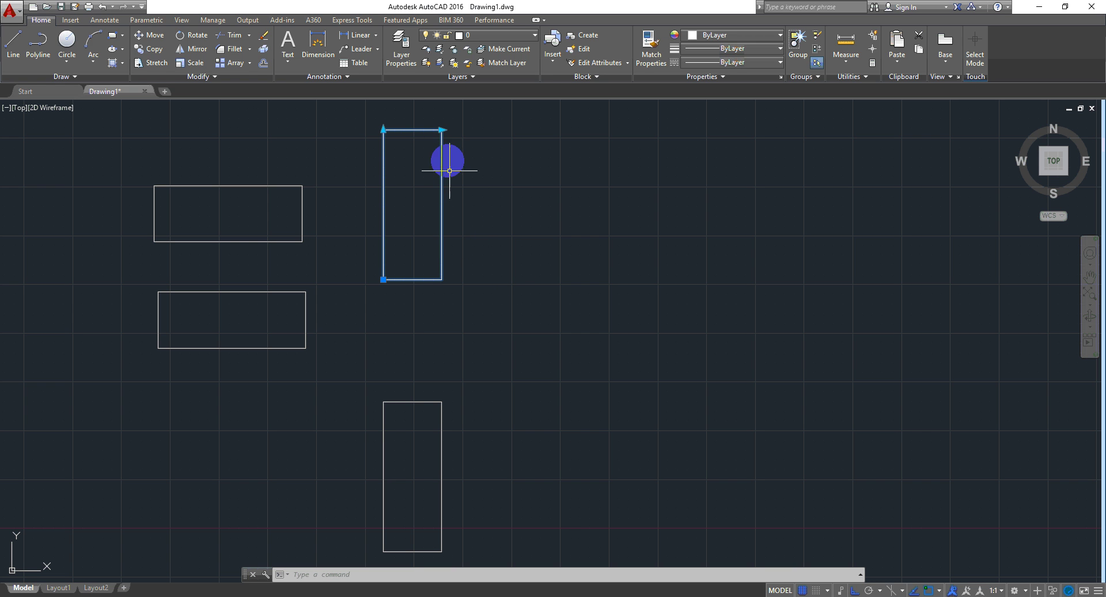
# - Drag the top-right grip far right and the top-left grip down to flatten the rectangle
pyautogui.click(442, 130)
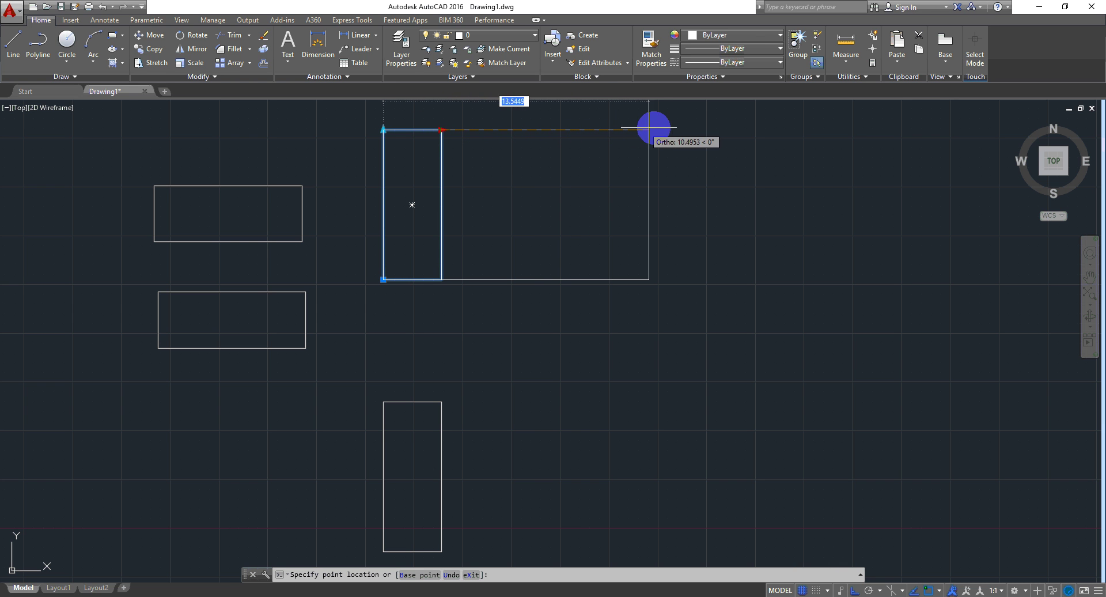
pyautogui.click(685, 128)
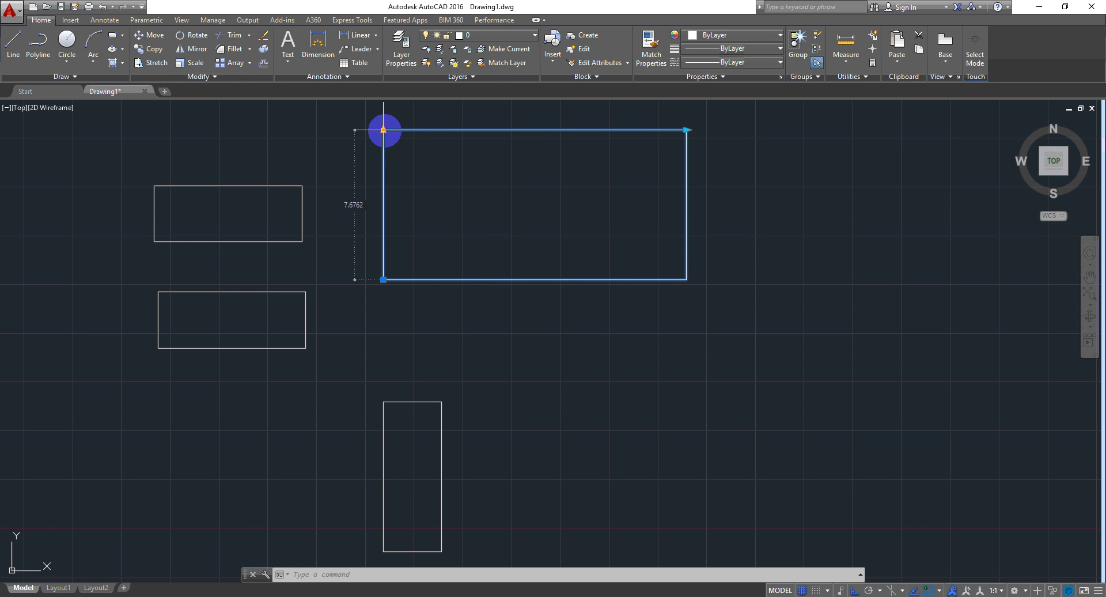
pyautogui.click(383, 131)
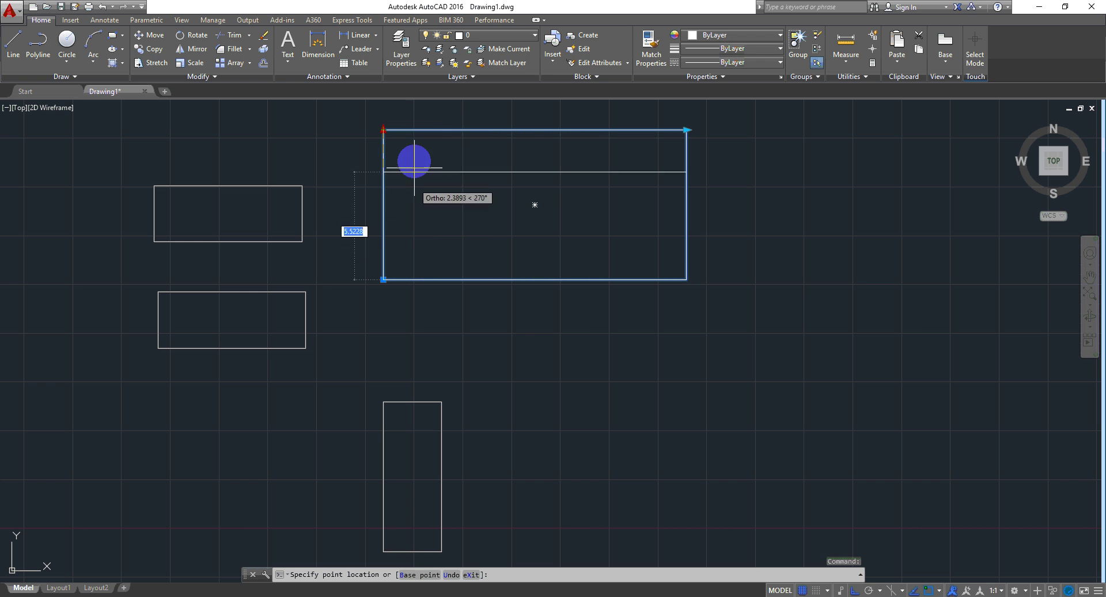
pyautogui.click(414, 230)
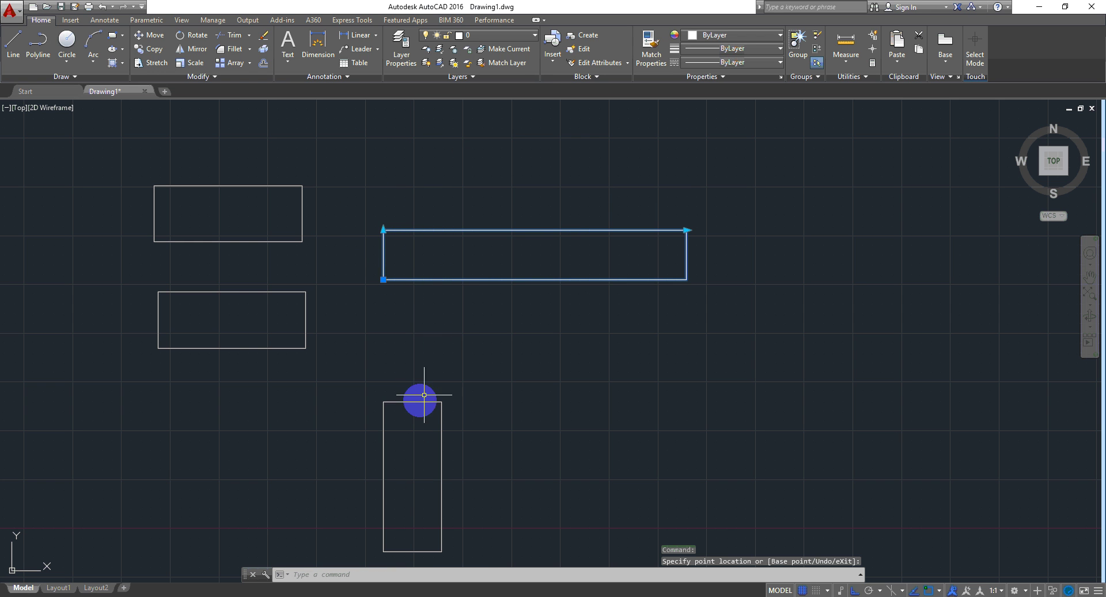
pyautogui.moveTo(570, 388)
pyautogui.mouseDown(button='middle')
pyautogui.moveTo(555, 373)
pyautogui.moveTo(445, 347)
pyautogui.mouseUp(button='middle')
pyautogui.scroll(-2, 438, 340)
pyautogui.scroll(2, 423, 369)
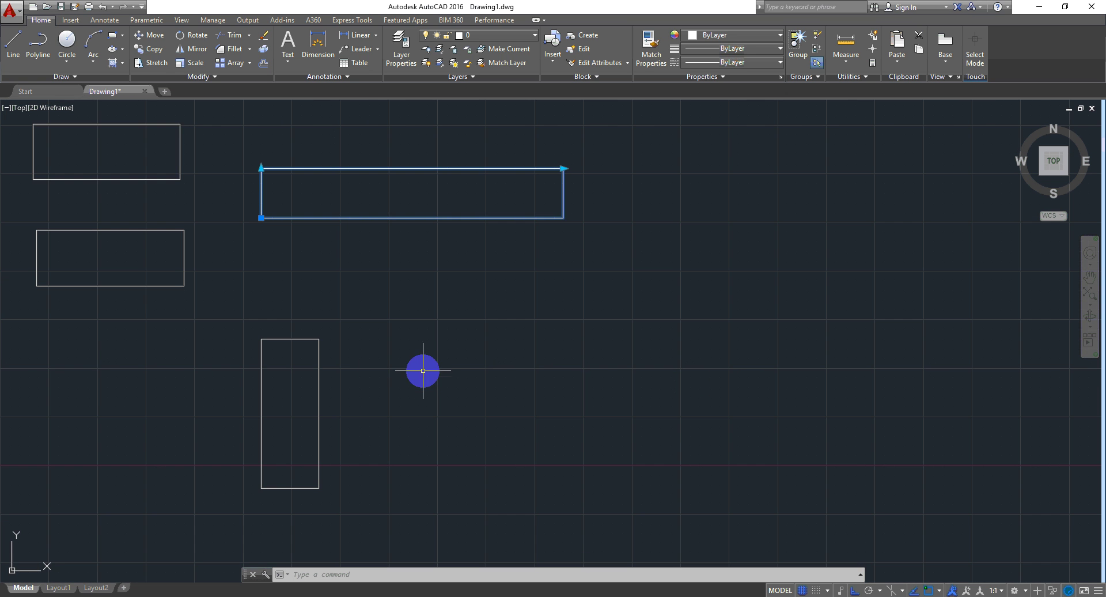
pyautogui.moveTo(424, 344); pyautogui.dragTo(420, 353, button='middle')
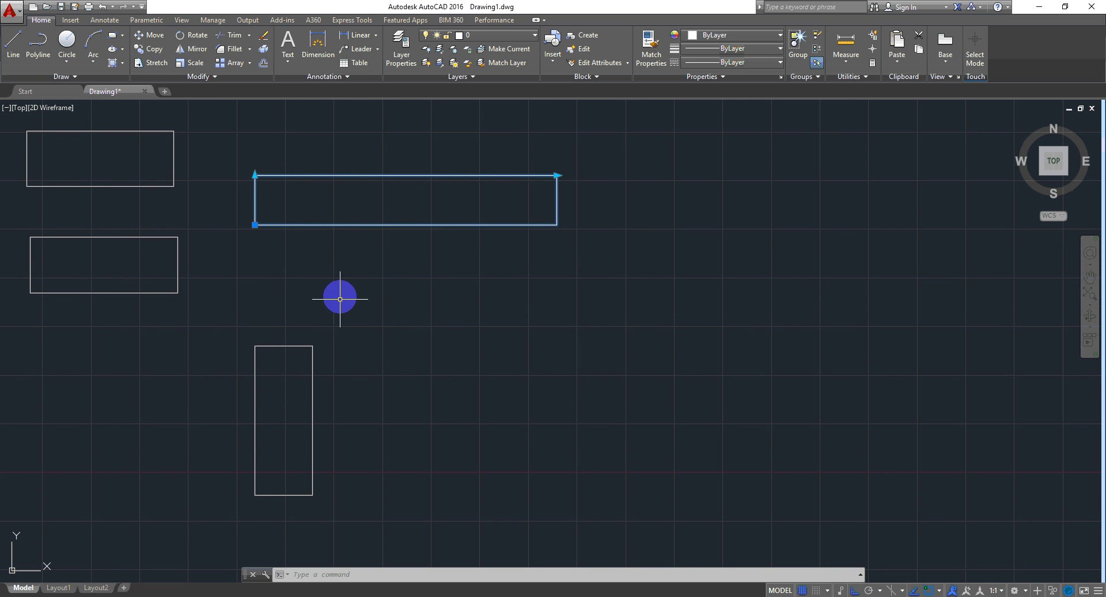
pyautogui.press('Escape')
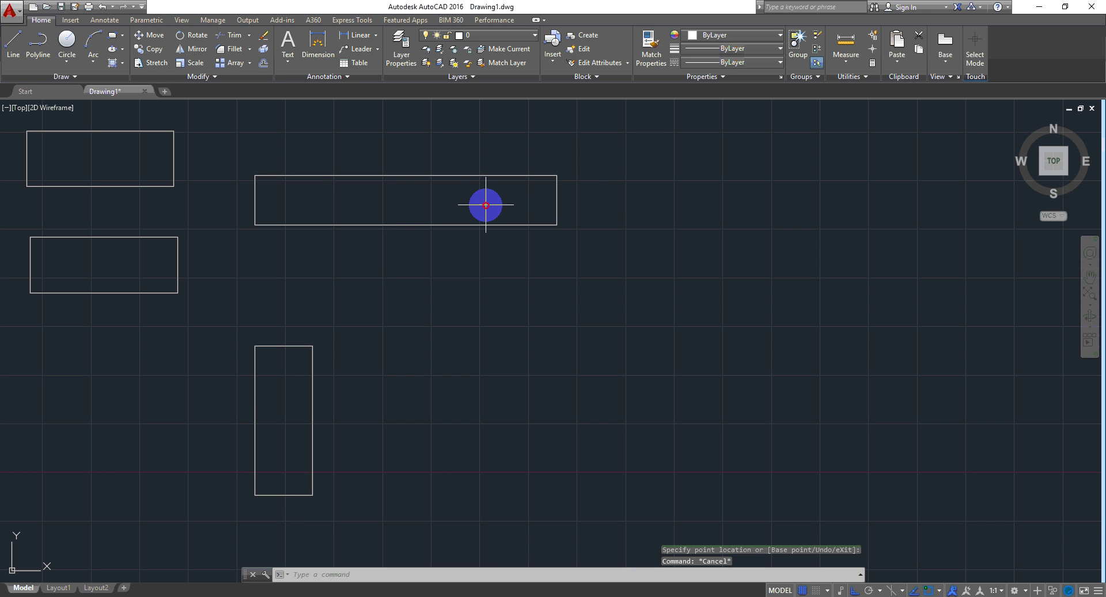
pyautogui.click(484, 202)
pyautogui.click(527, 215)
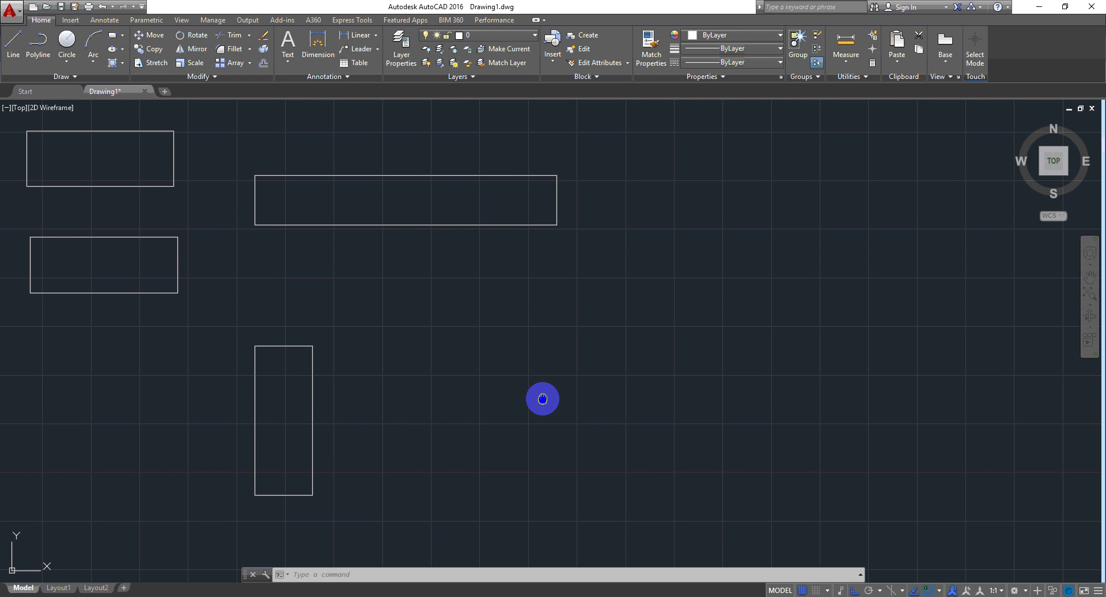
pyautogui.moveTo(543, 399); pyautogui.dragTo(530, 395, button='middle')
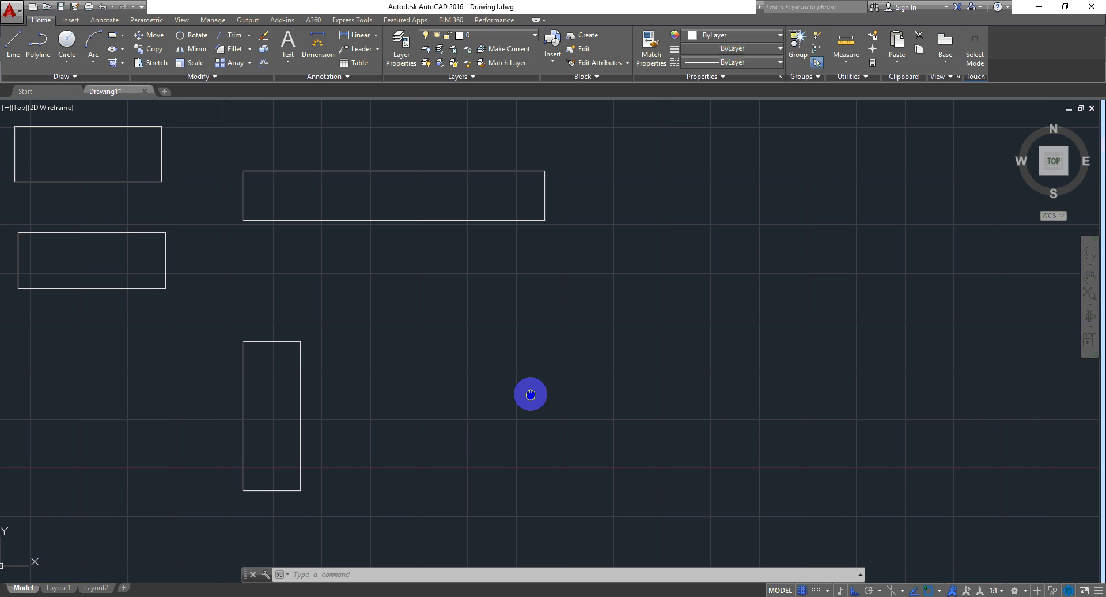